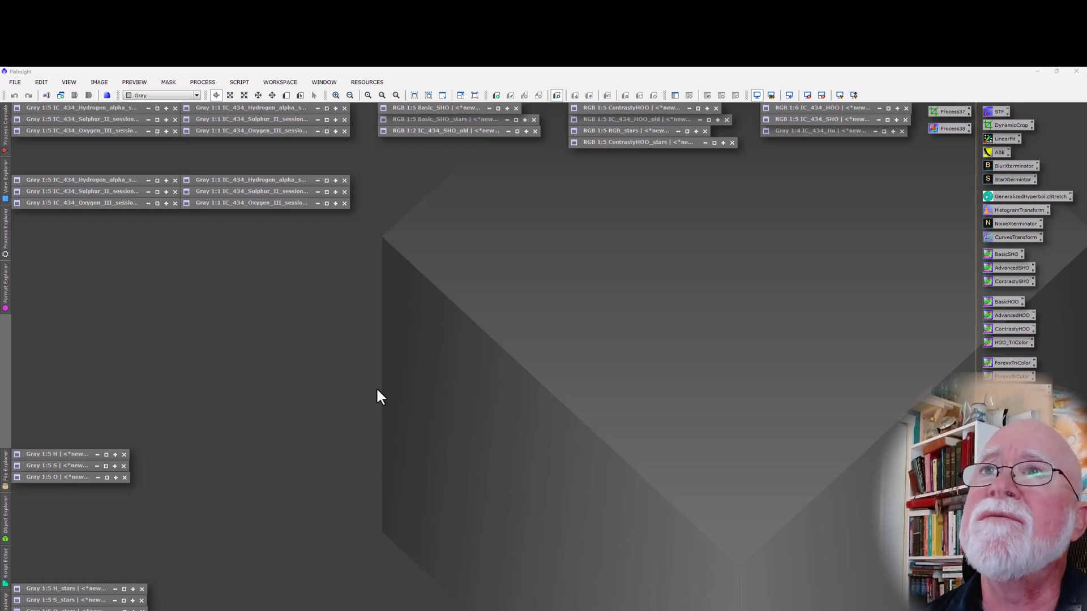
Step: Inspect the Hydrogen-alpha master image close up, then return it to an icon
double_click(94, 110)
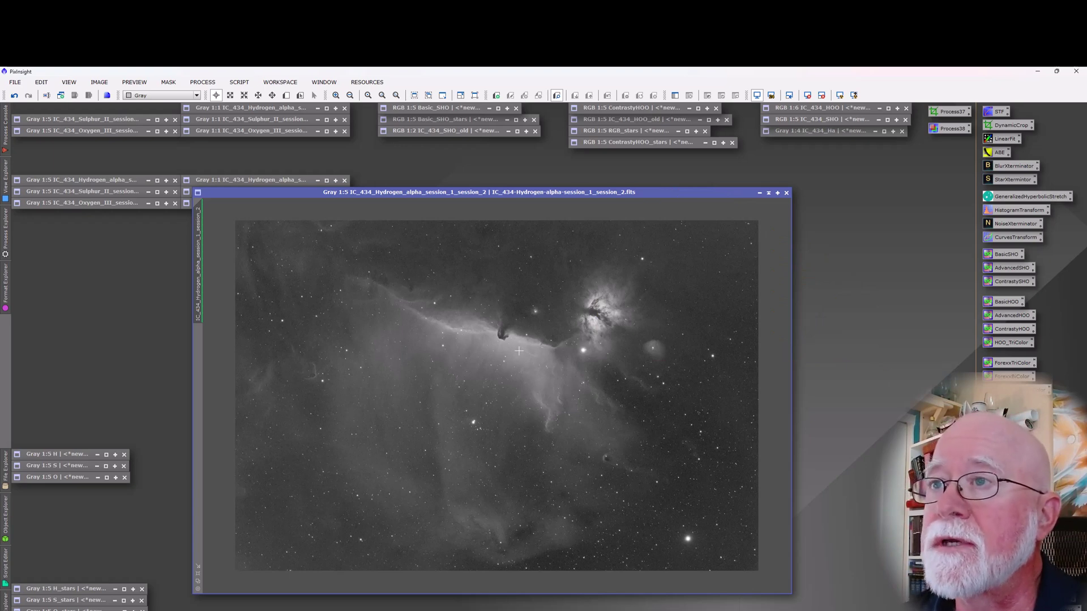
scroll(668, 514, up, 2)
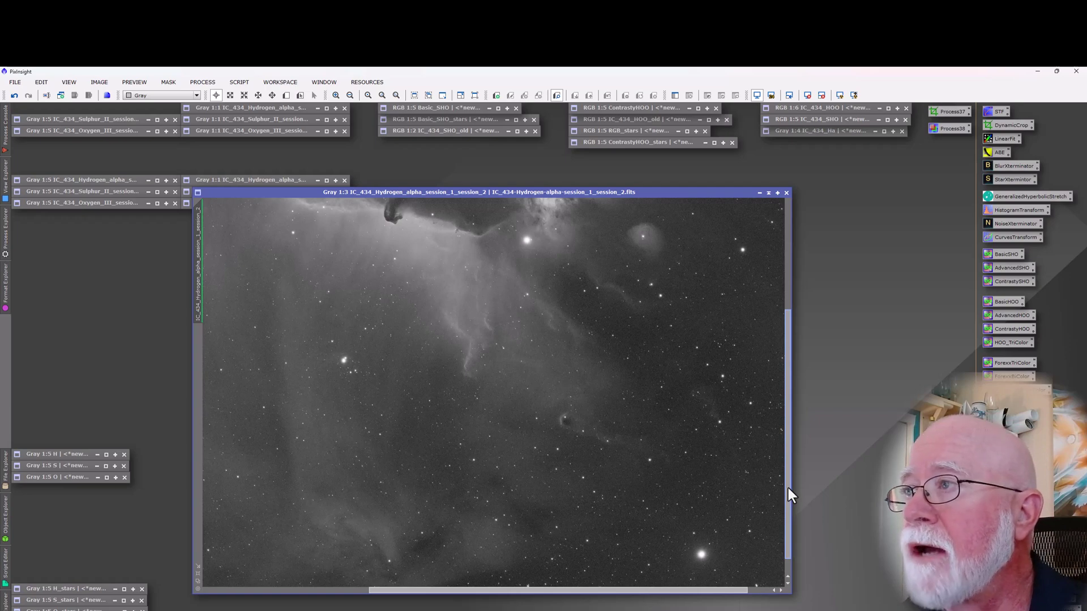
drag(788, 489, 815, 366)
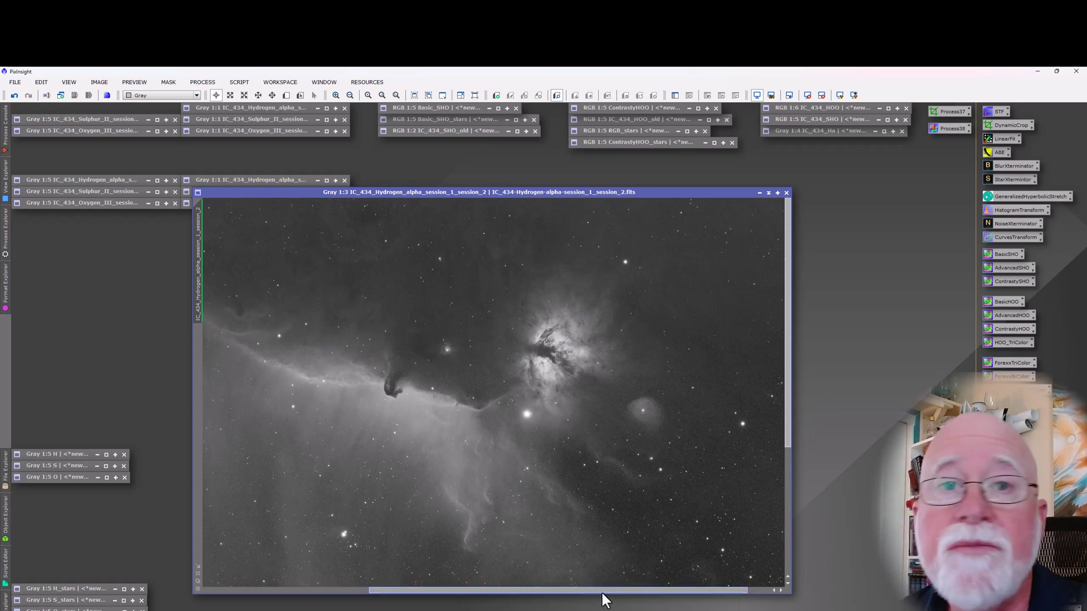
drag(602, 591, 352, 591)
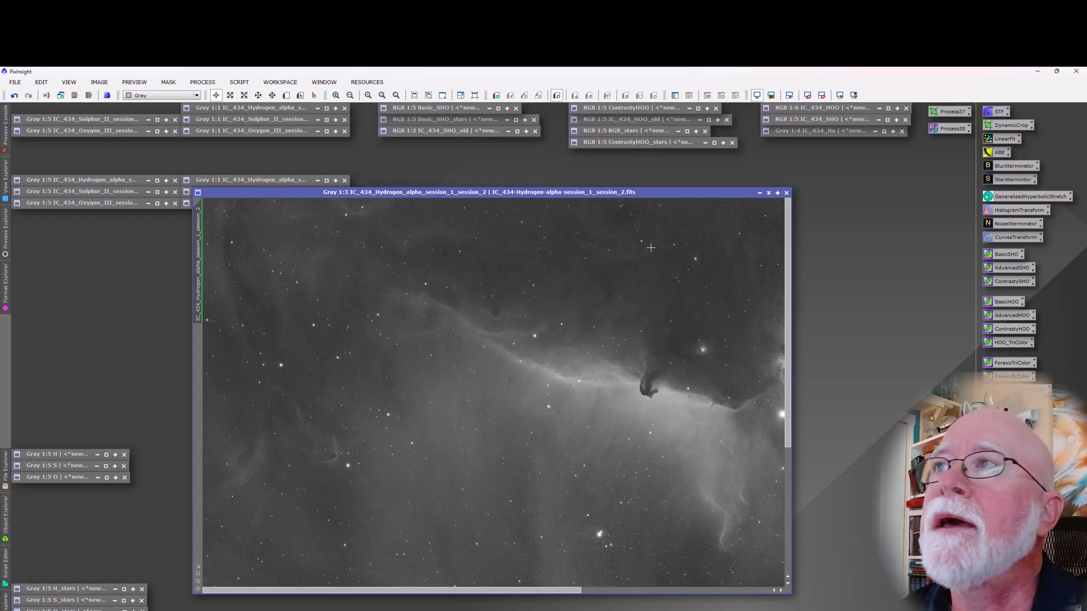
click(768, 193)
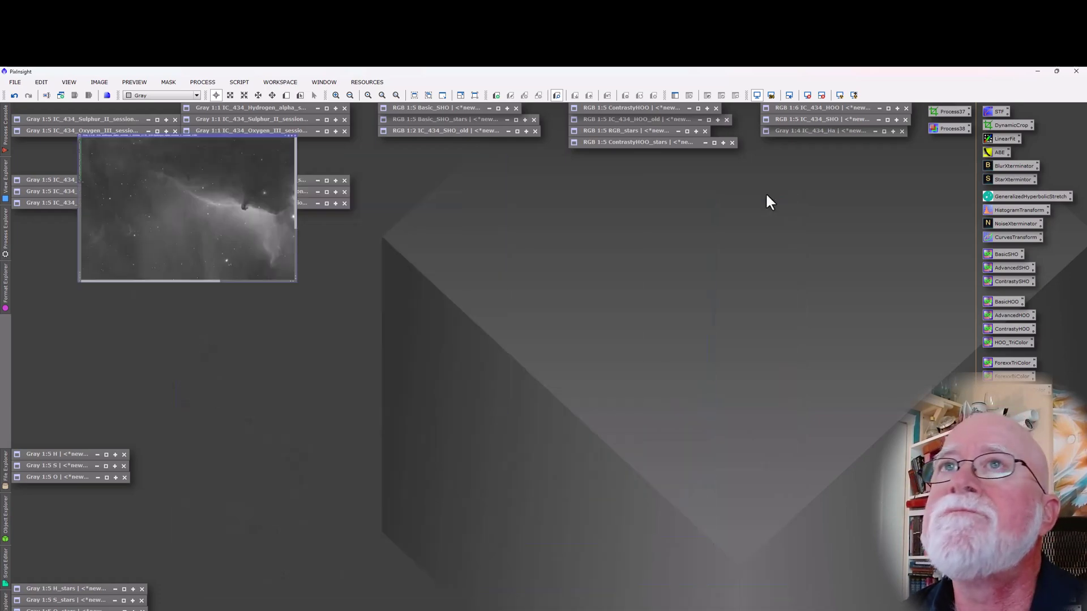
Step: Inspect the Sulphur II master image zoomed in, then iconize it
double_click(70, 120)
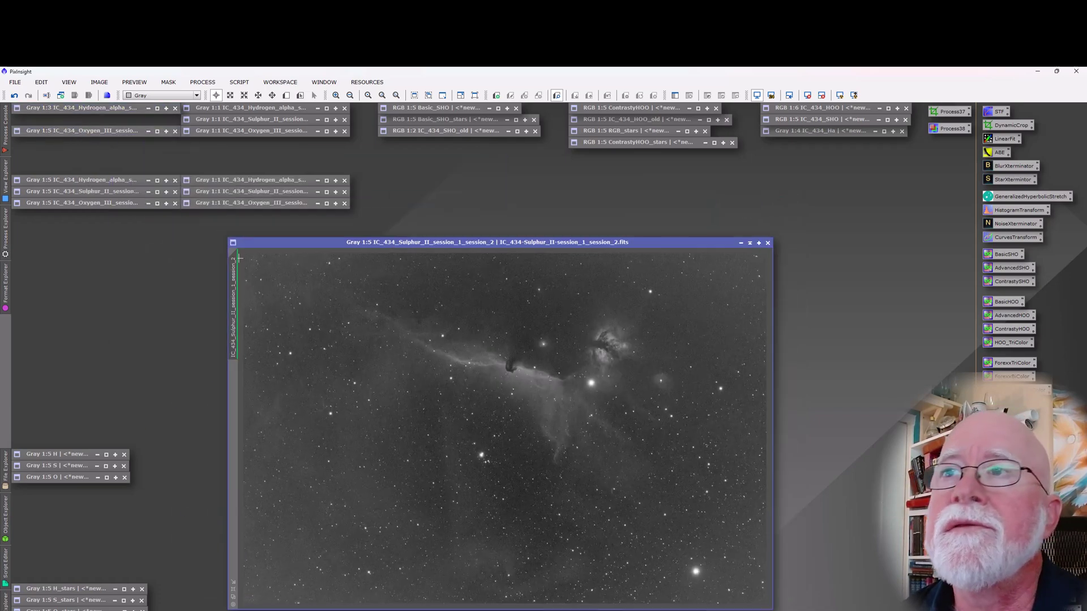
scroll(636, 412, up, 2)
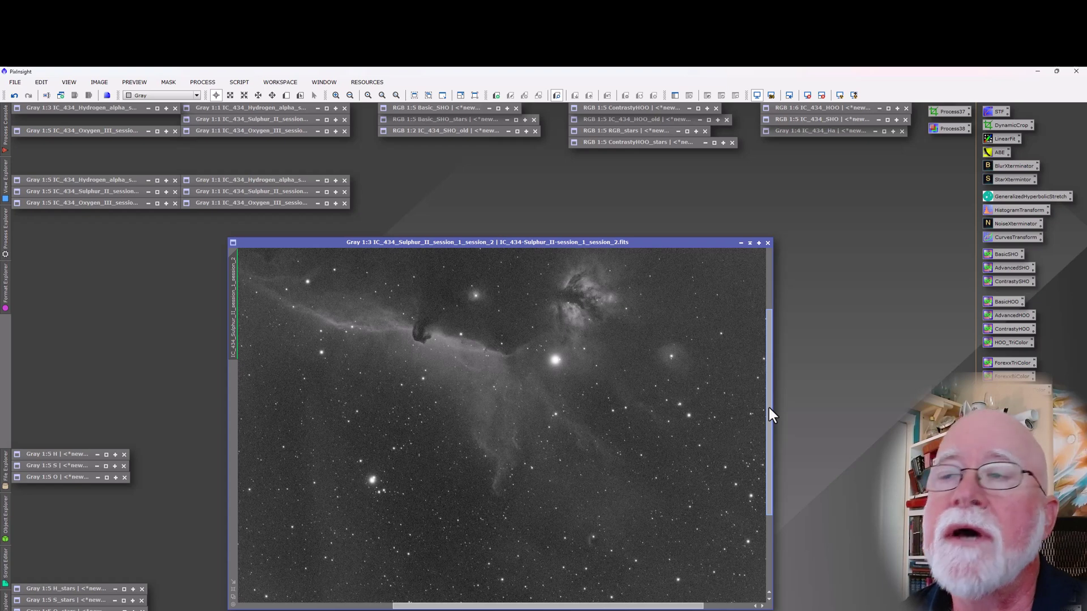
drag(769, 408, 769, 486)
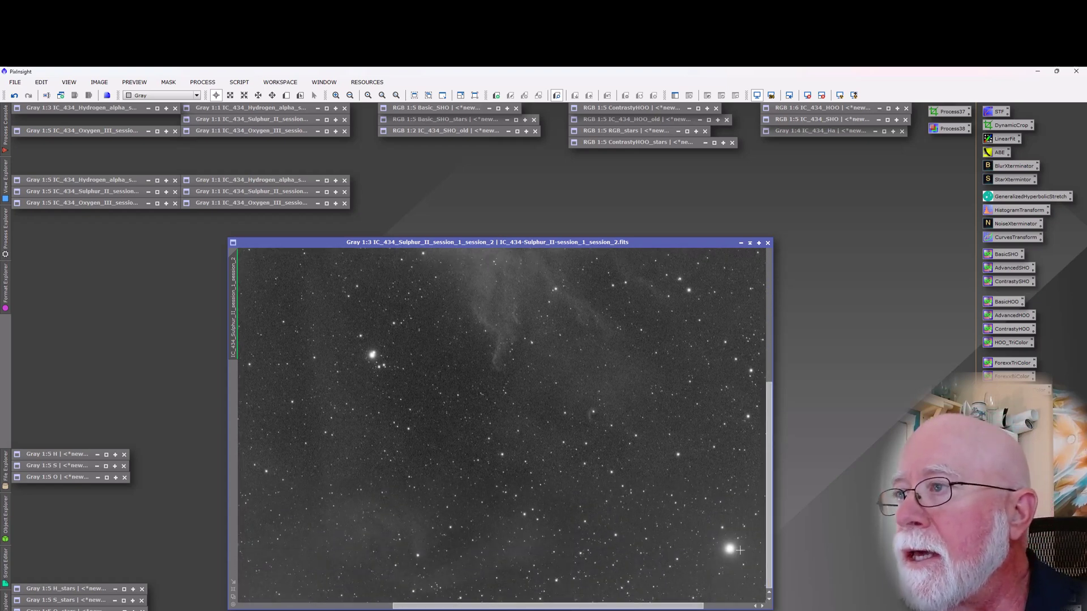
drag(697, 607, 542, 606)
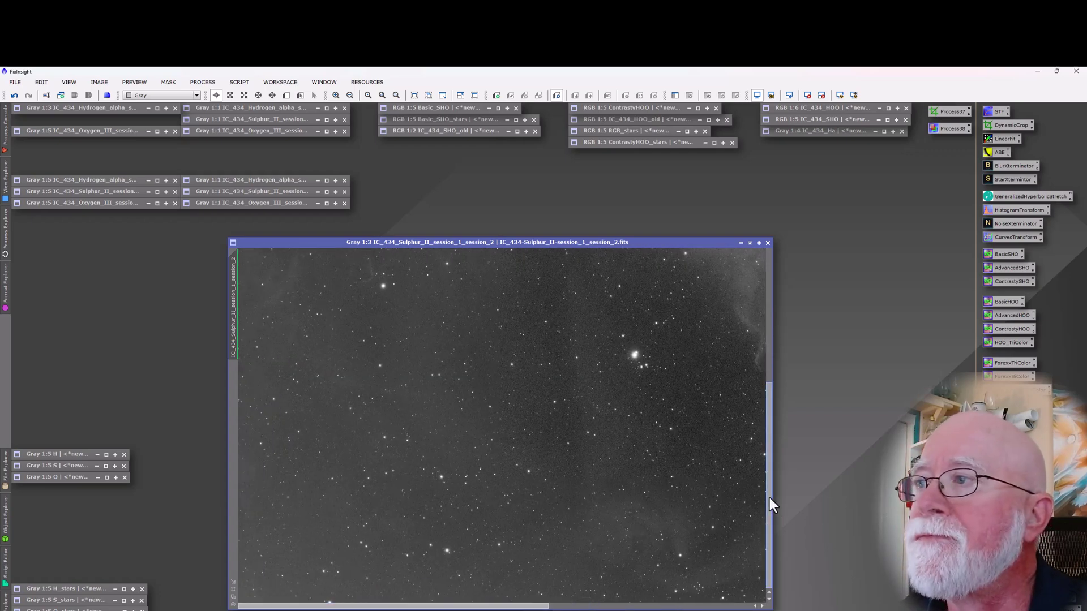
drag(770, 498, 784, 301)
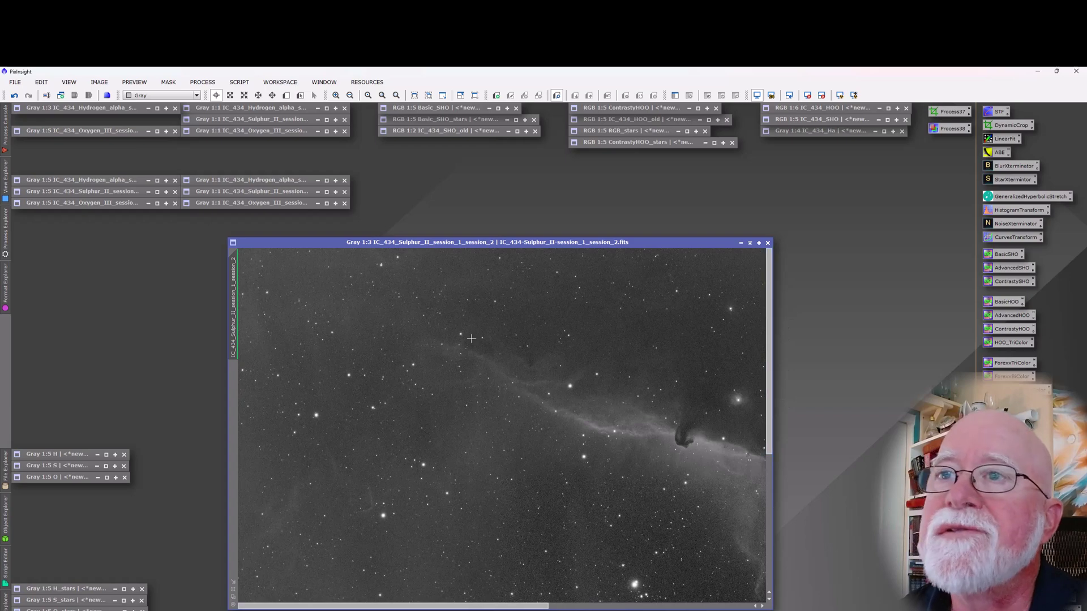
click(749, 242)
Step: Inspect the Oxygen III master image zoomed in, then iconize it
double_click(83, 132)
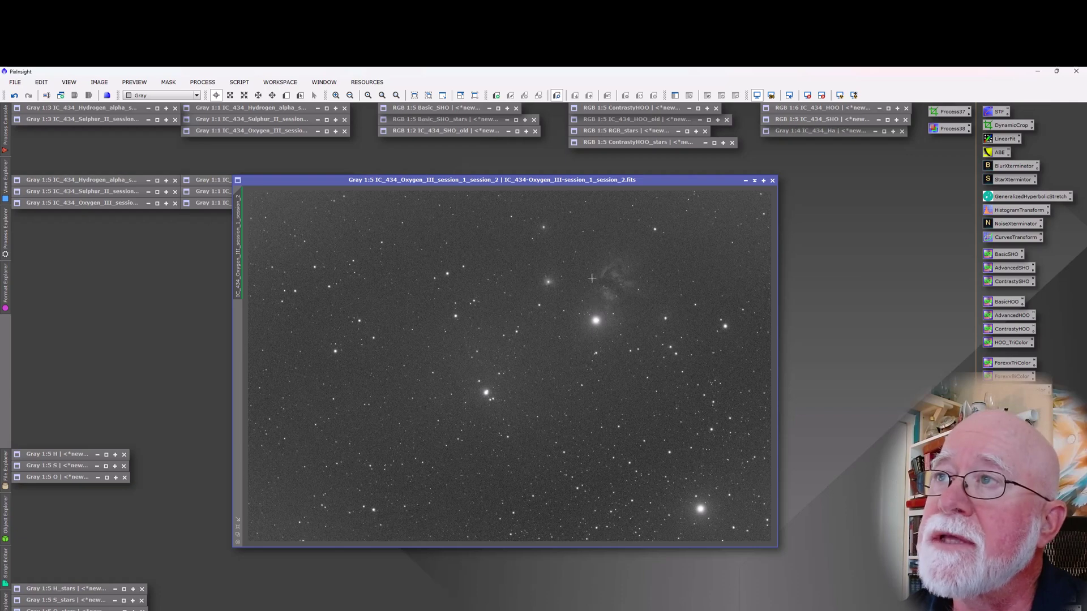
scroll(578, 355, up, 2)
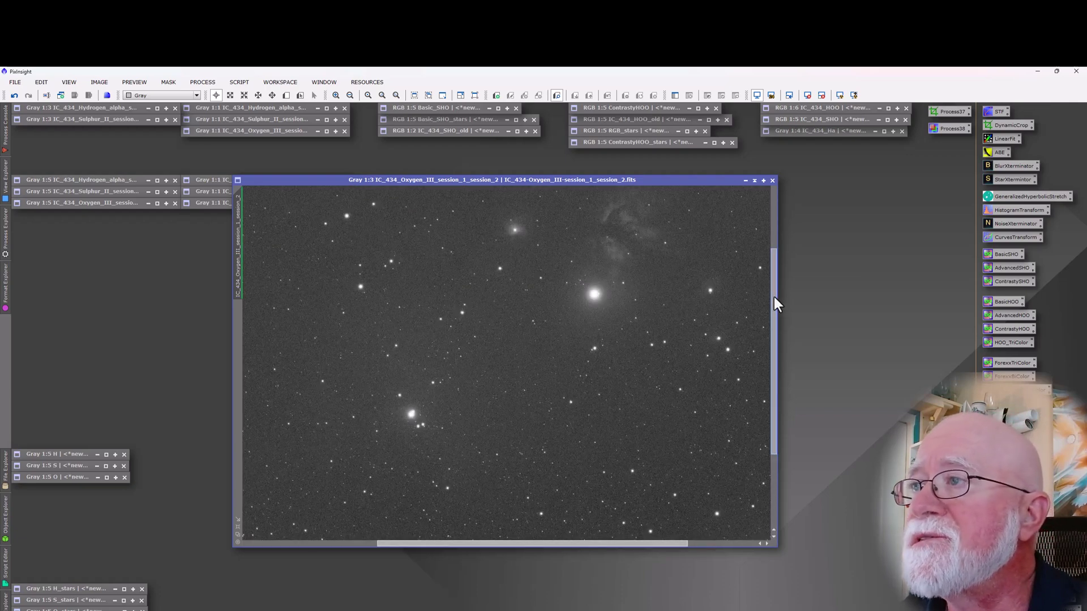
drag(773, 296, 768, 453)
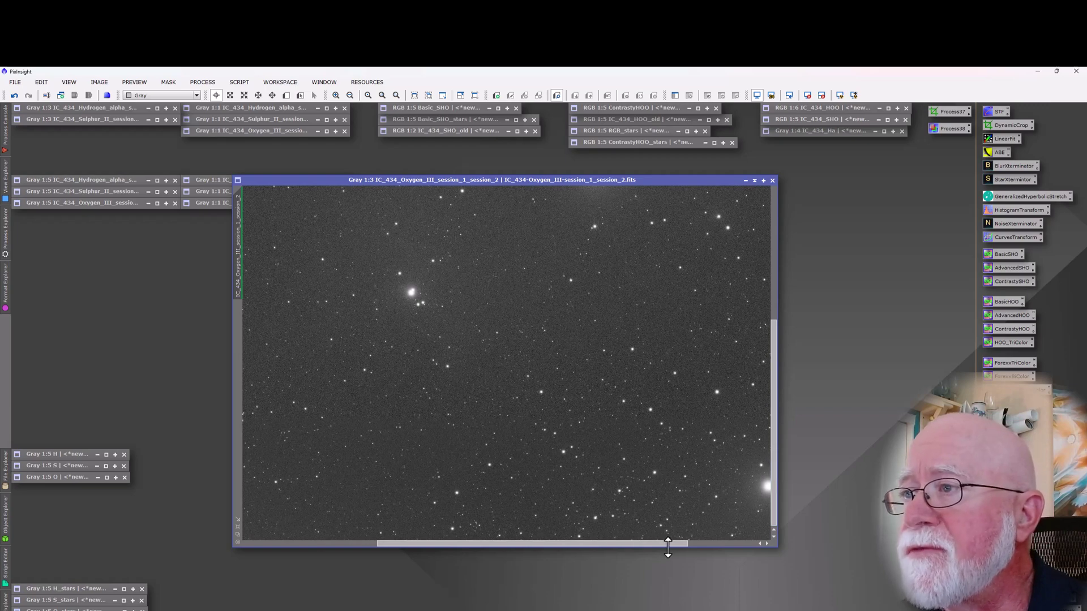
drag(662, 542, 460, 535)
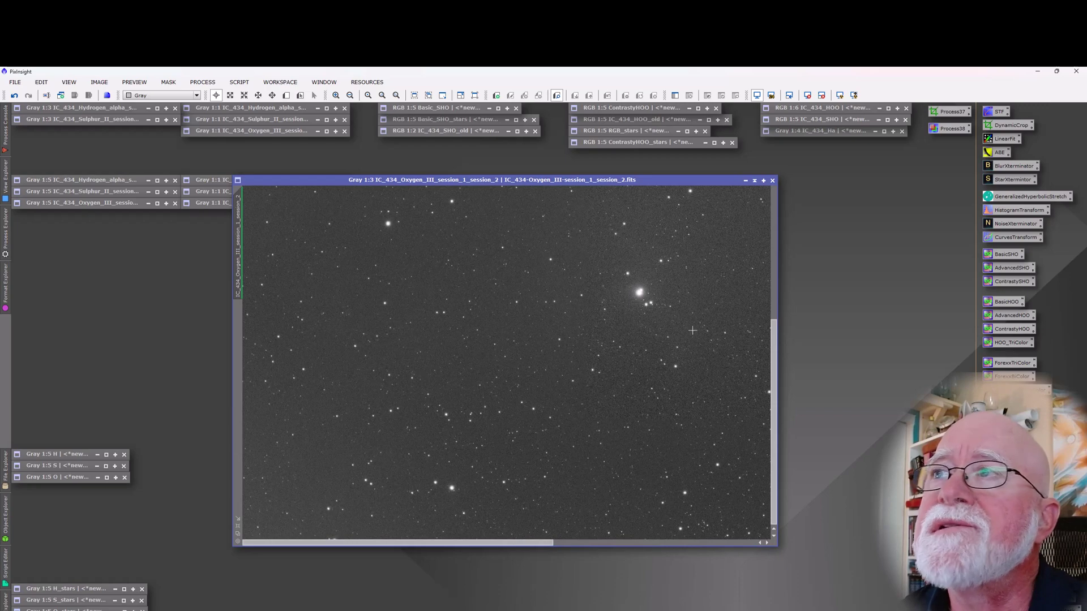
click(754, 180)
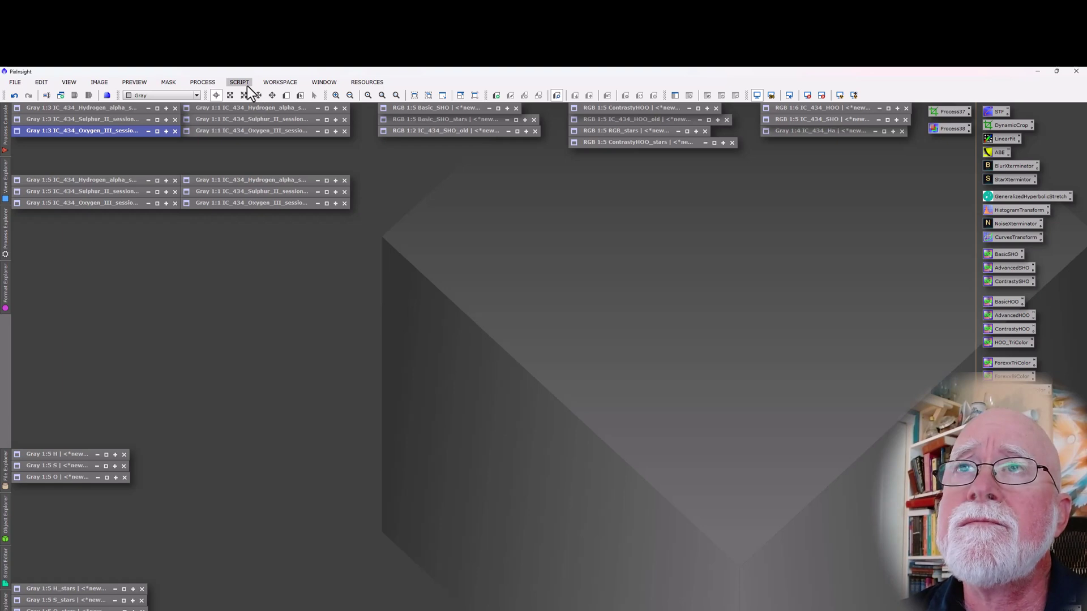
Step: Browse the Script menu and close it without running any script
click(239, 84)
mouse_move(270, 158)
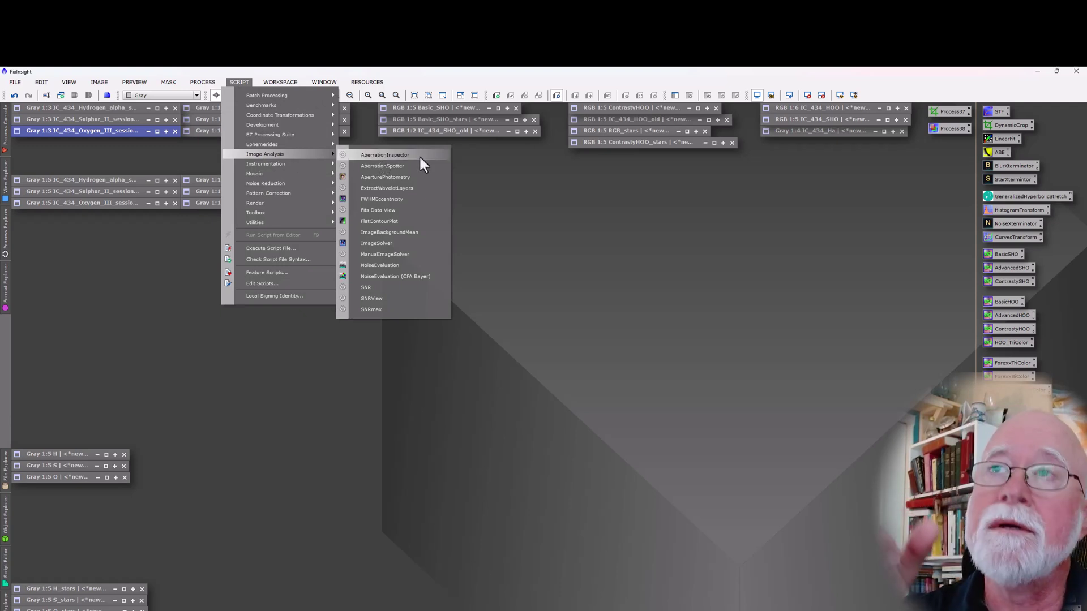
click(481, 206)
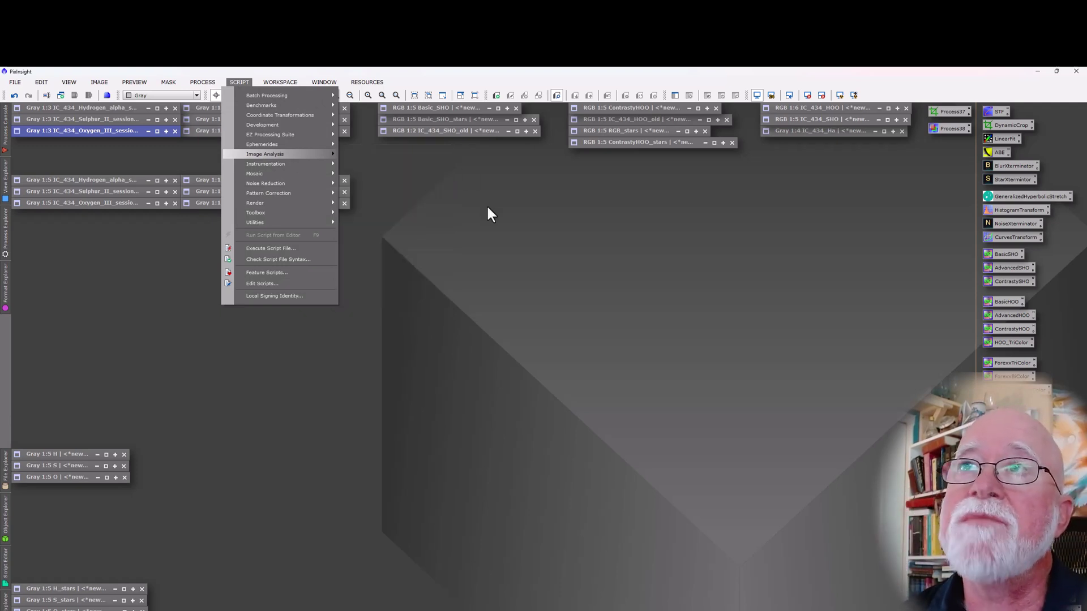
Step: Open the Hydrogen-alpha 3x3 mosaic and position and enlarge its window
double_click(262, 109)
drag(405, 202, 367, 246)
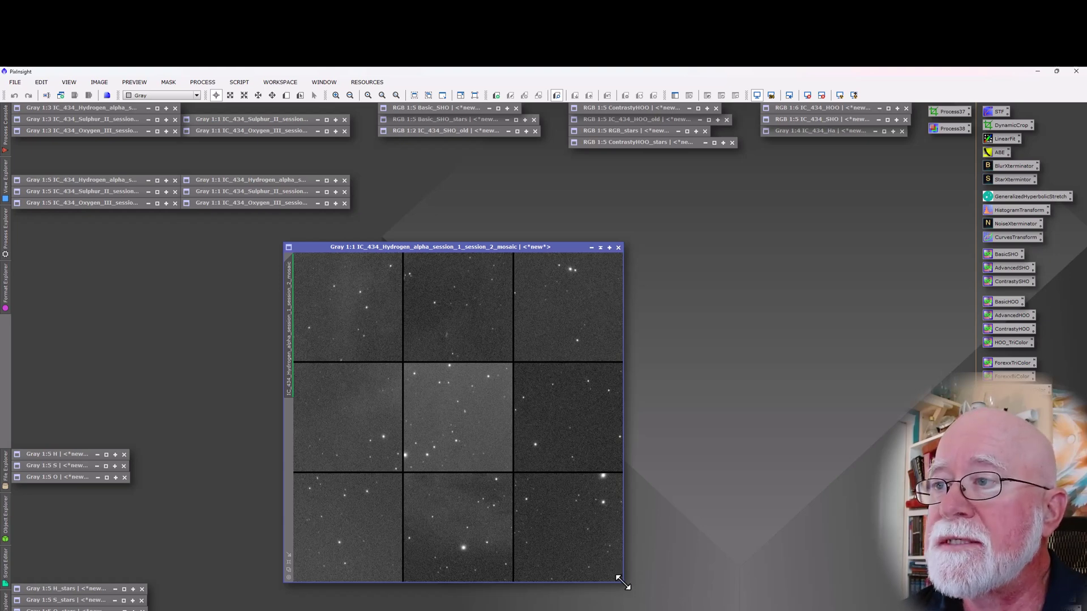
drag(622, 582, 737, 610)
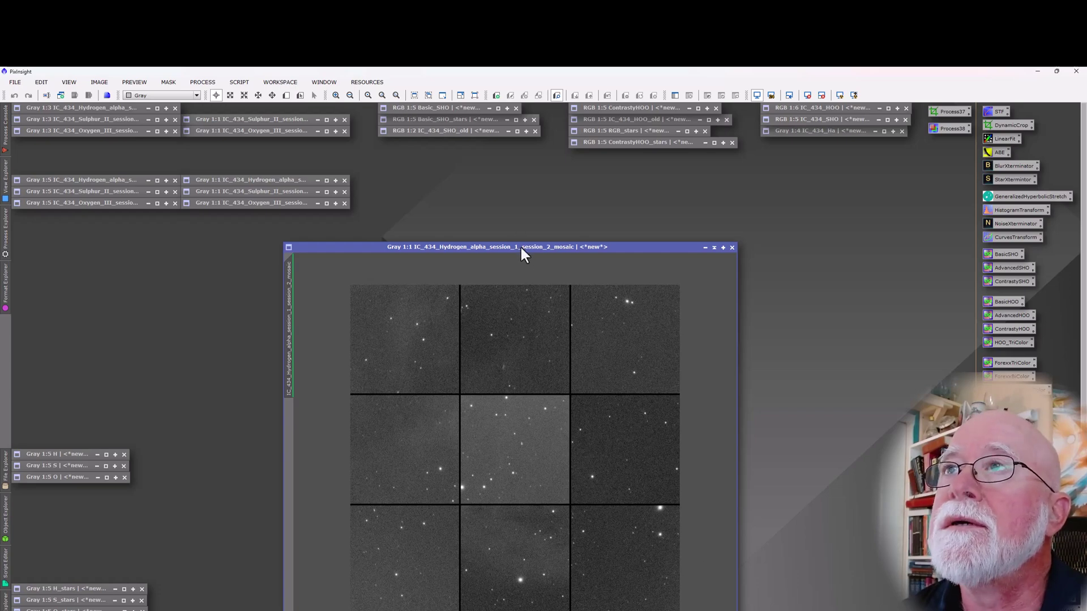
drag(519, 248, 513, 184)
Step: Zoom and pan across the Hydrogen-alpha mosaic's seams, then iconize it
scroll(501, 298, up, 1)
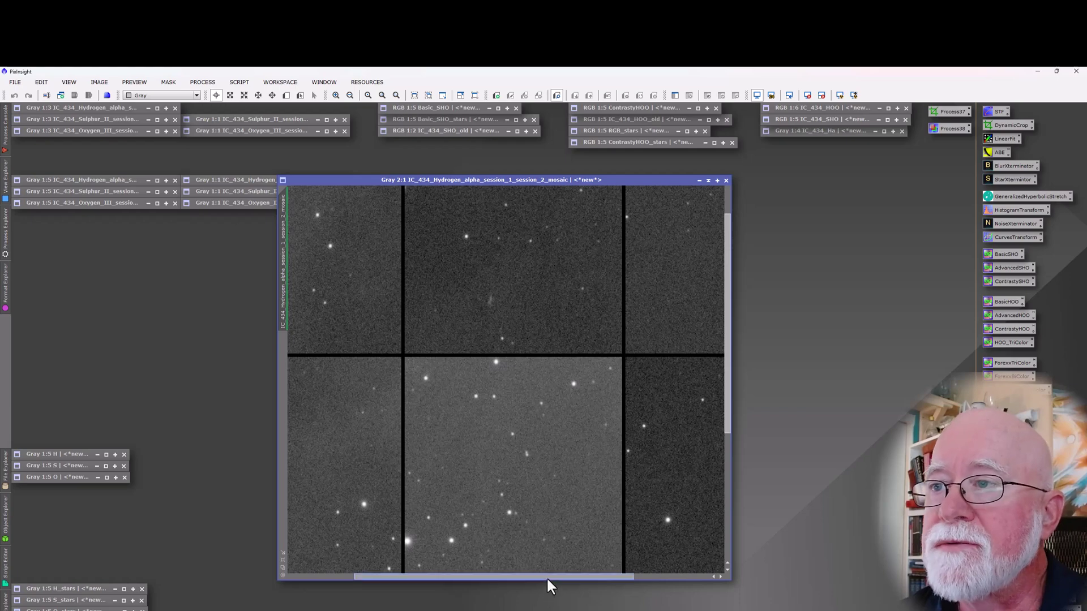
drag(545, 576, 433, 574)
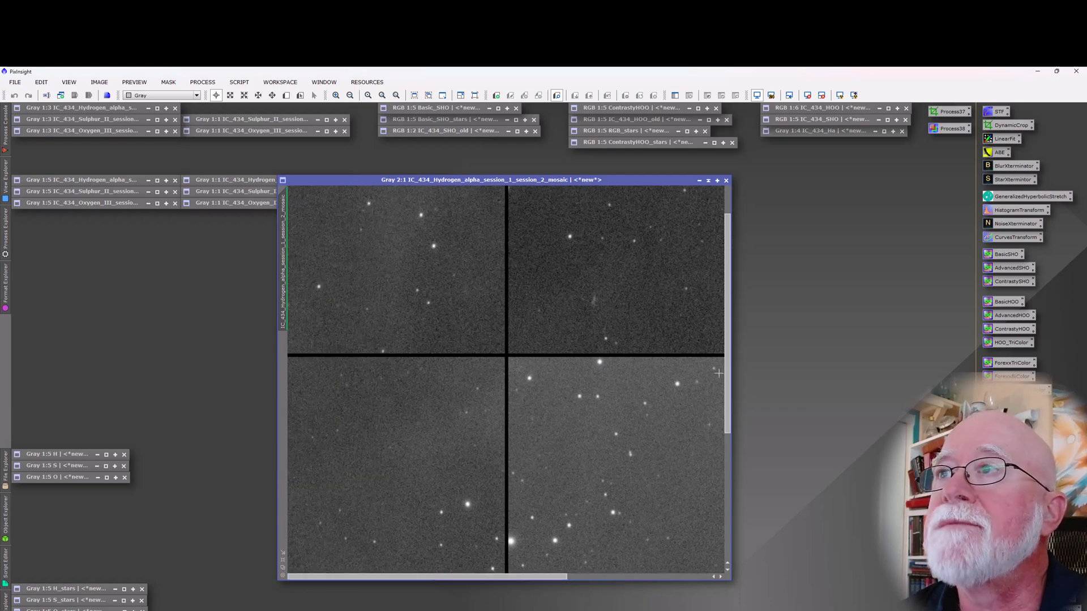
scroll(668, 370, down, 1)
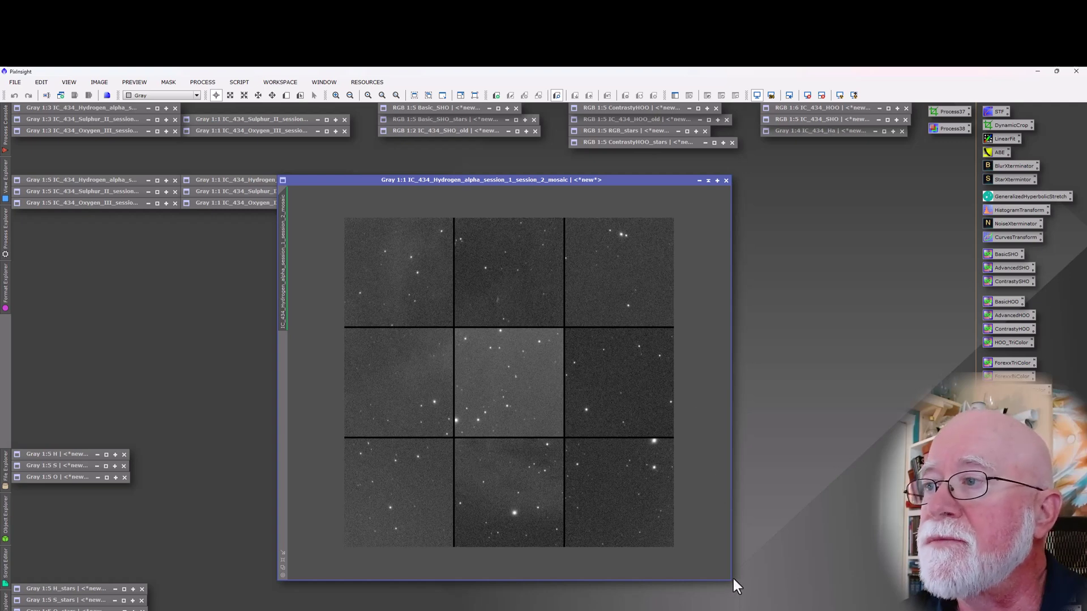
drag(732, 578, 798, 610)
scroll(696, 554, up, 1)
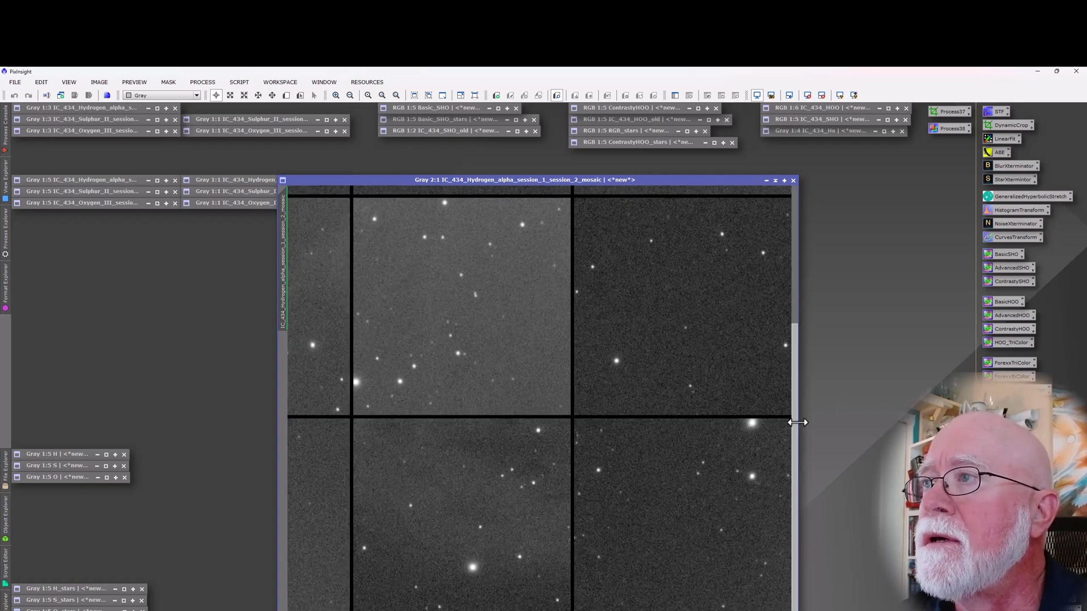
drag(794, 427, 802, 245)
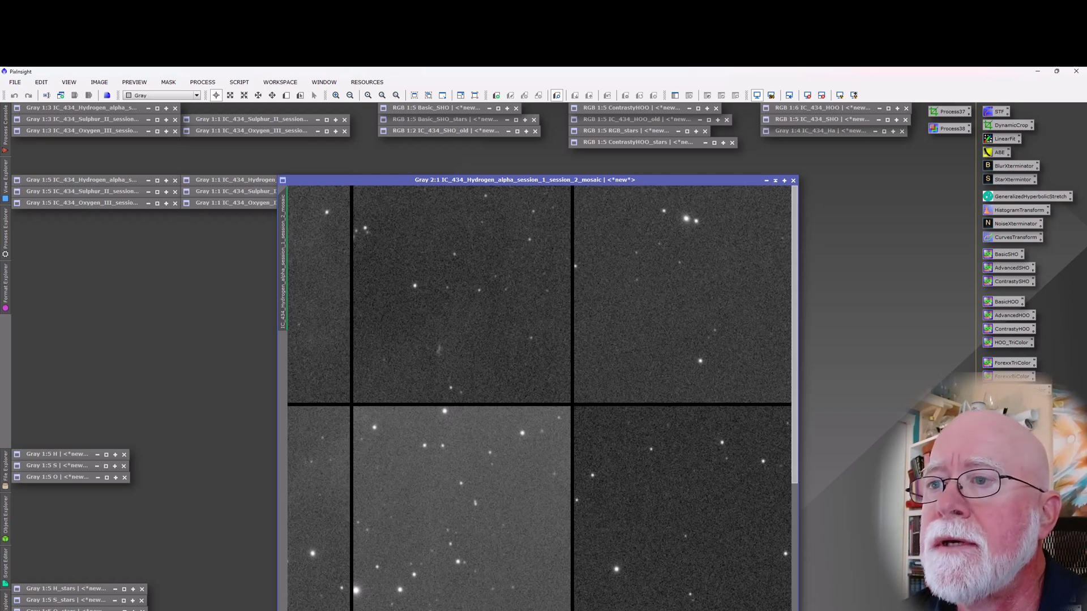
scroll(532, 545, up, 1)
scroll(532, 545, down, 2)
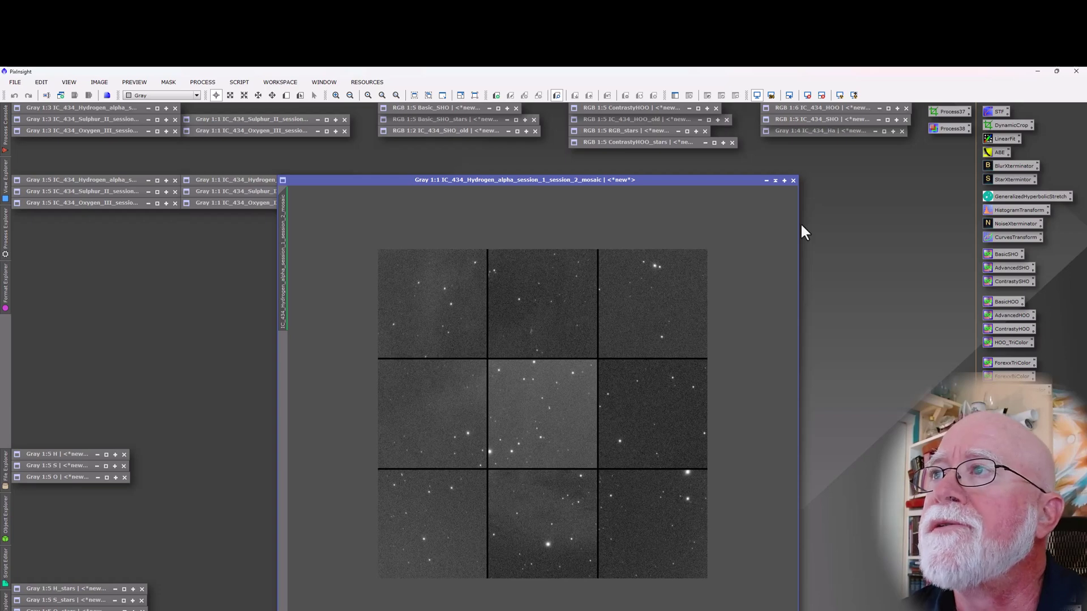
click(774, 180)
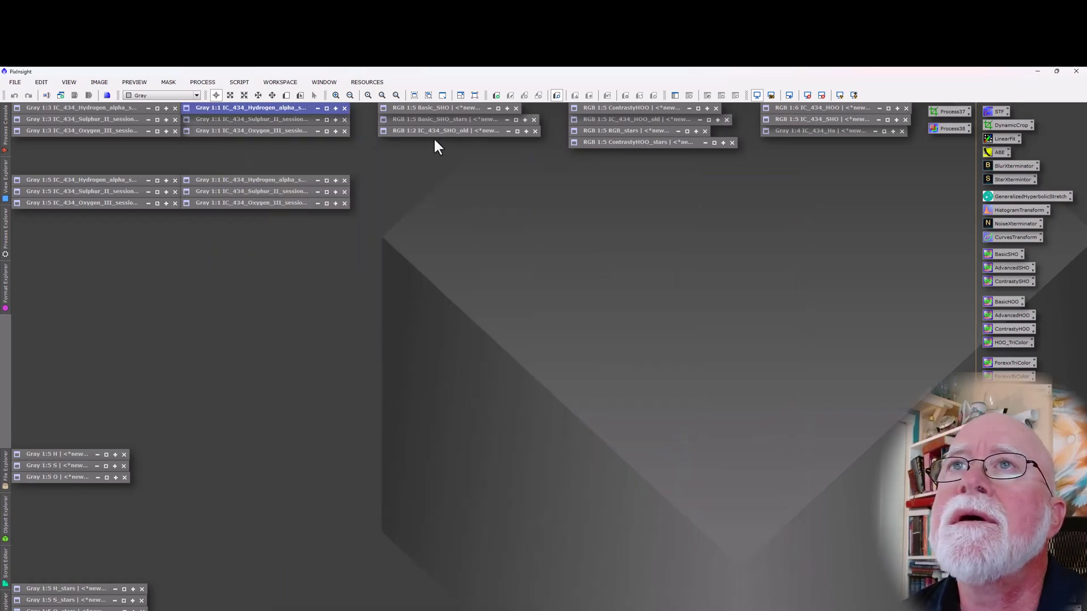
Step: Open the Sulphur II mosaic centred, check its seams at 2:1, then iconize it
double_click(291, 120)
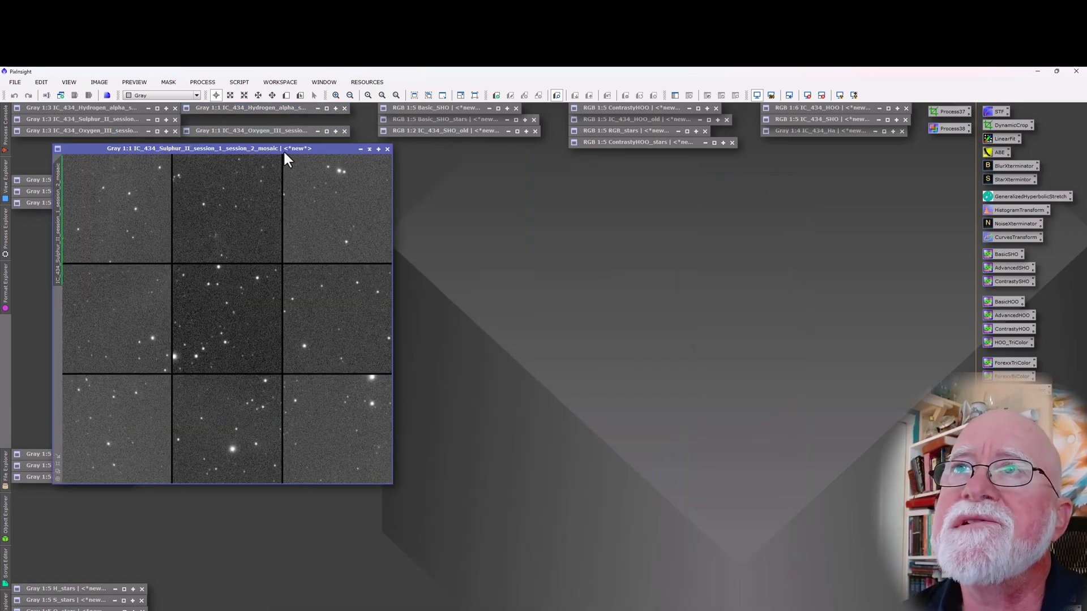
drag(284, 152, 635, 225)
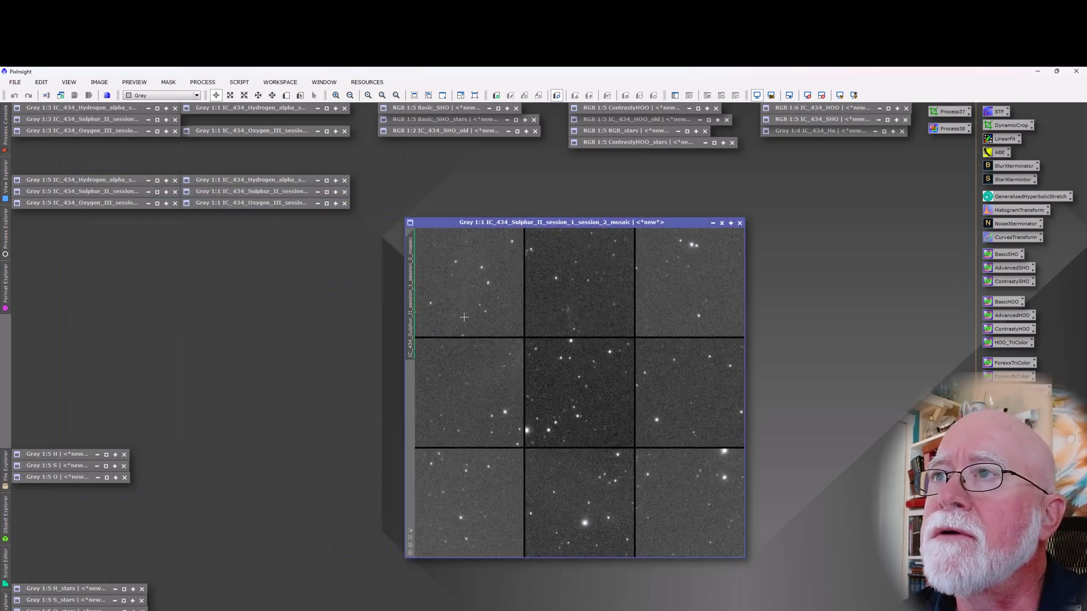
scroll(464, 316, up, 1)
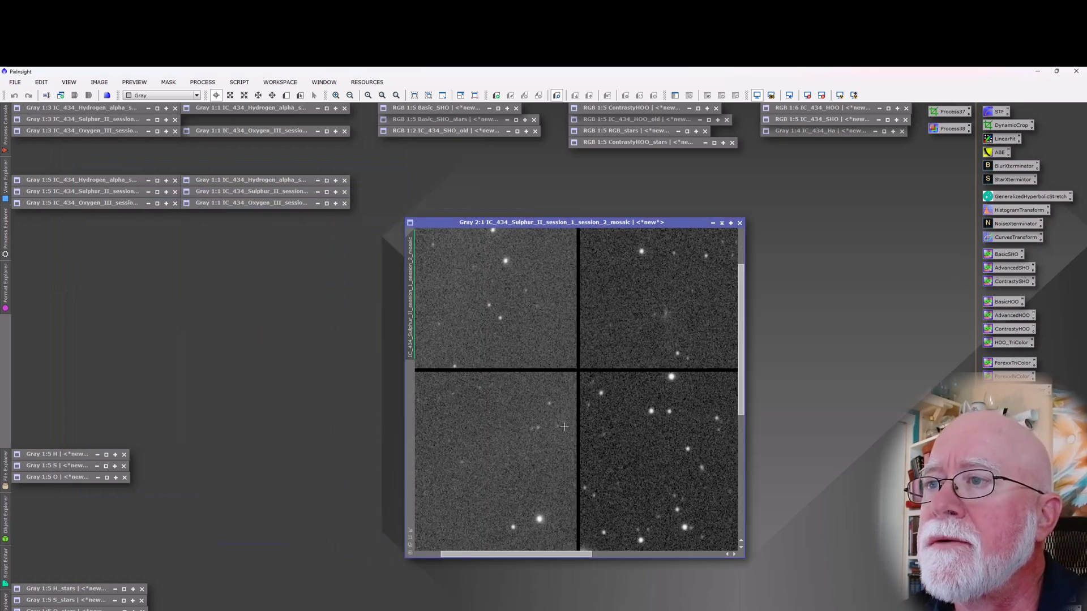
drag(741, 356, 738, 504)
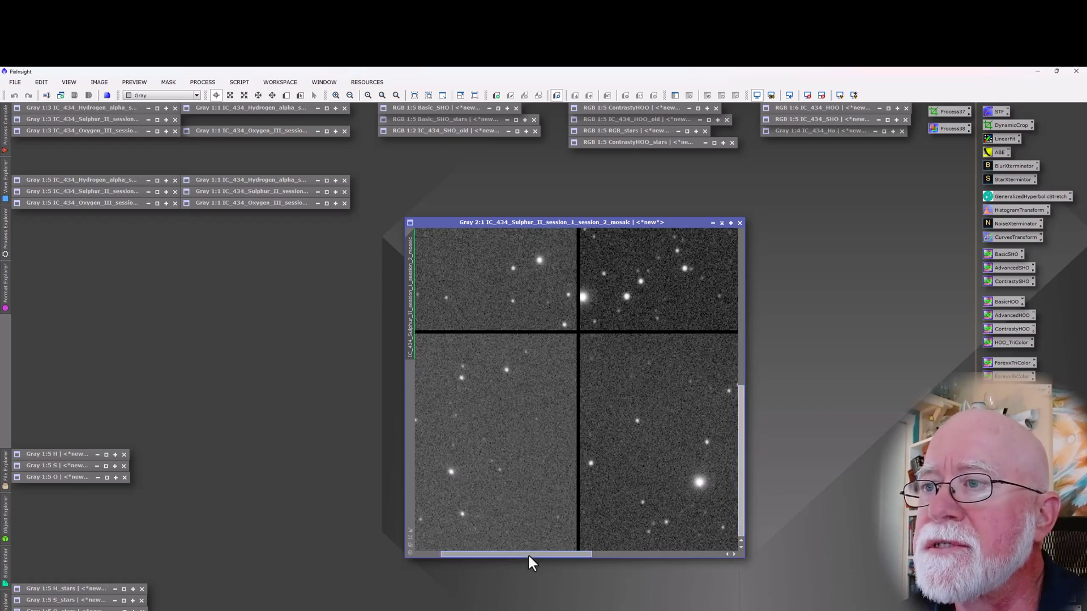
drag(527, 553, 783, 513)
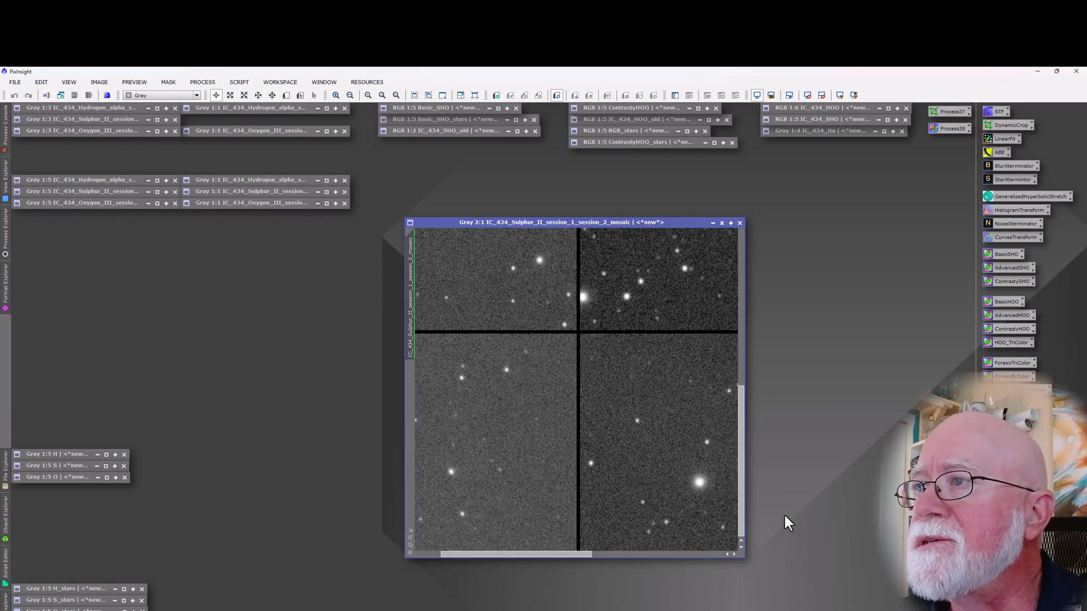
click(714, 554)
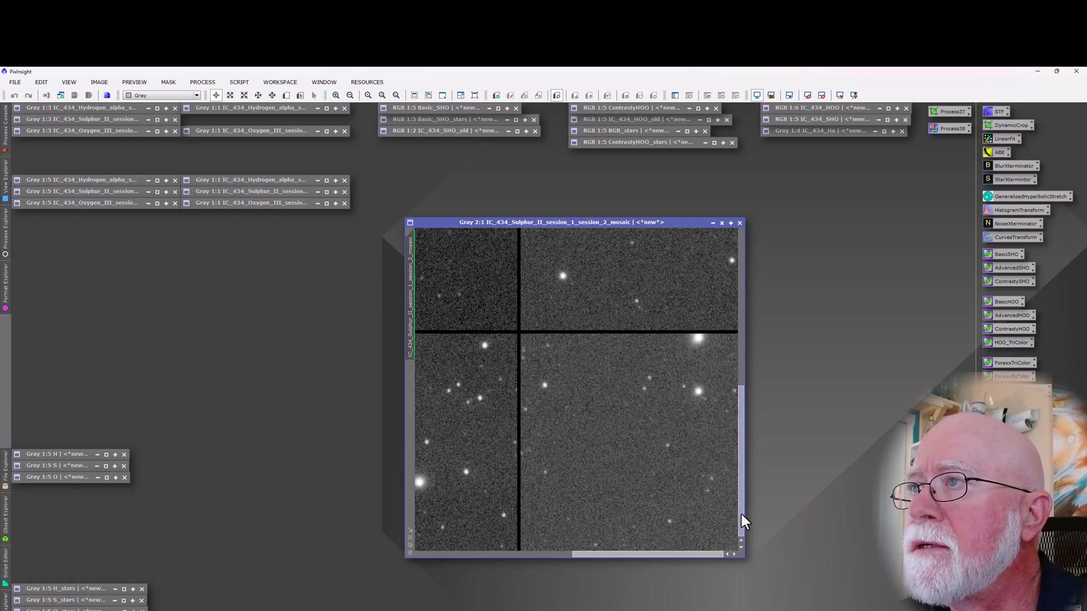
drag(741, 513, 724, 248)
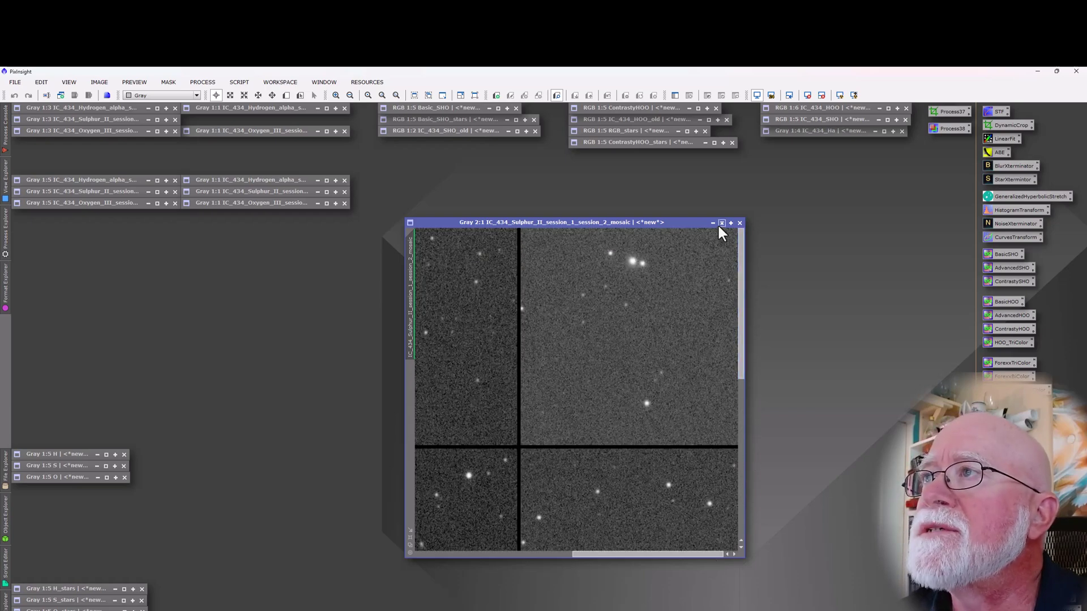
click(722, 223)
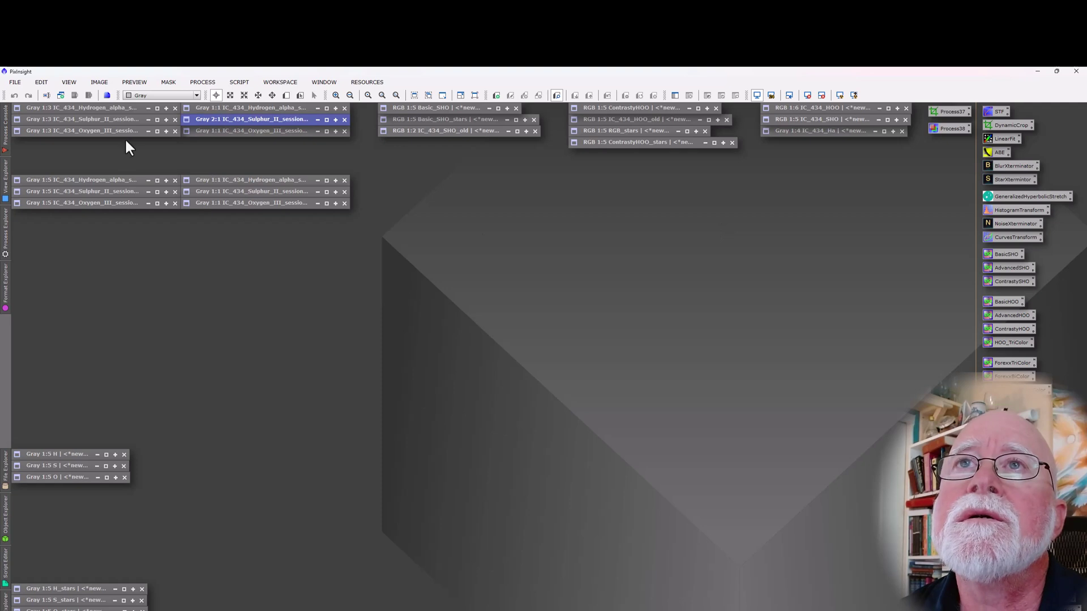
Step: Open the Oxygen III mosaic at 2:1, pan across its seams and stars, and move it left
double_click(216, 131)
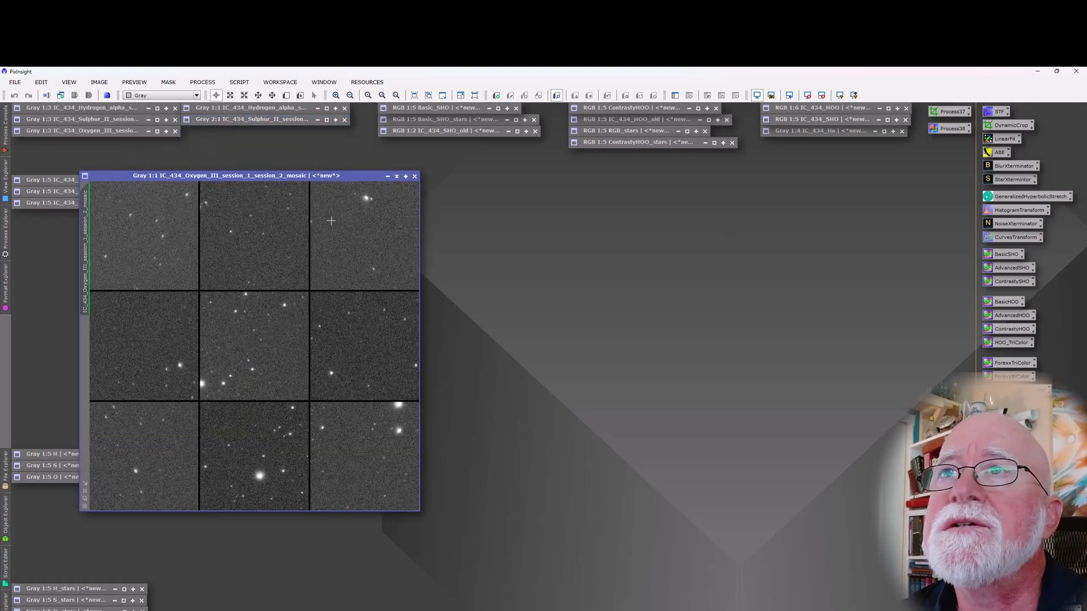
drag(261, 175, 513, 230)
scroll(662, 276, up, 1)
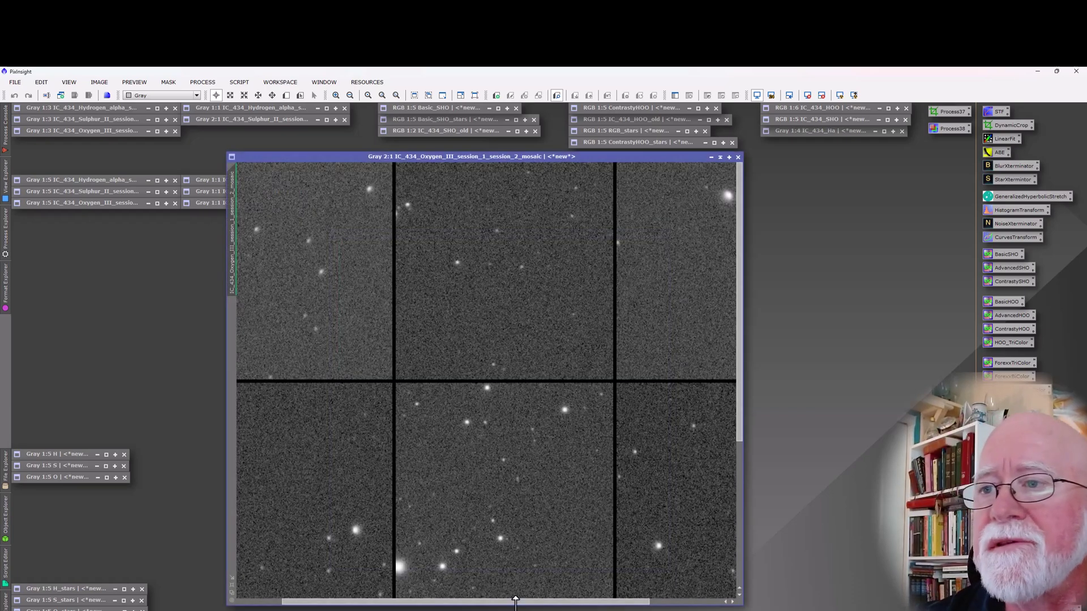
drag(516, 605, 347, 602)
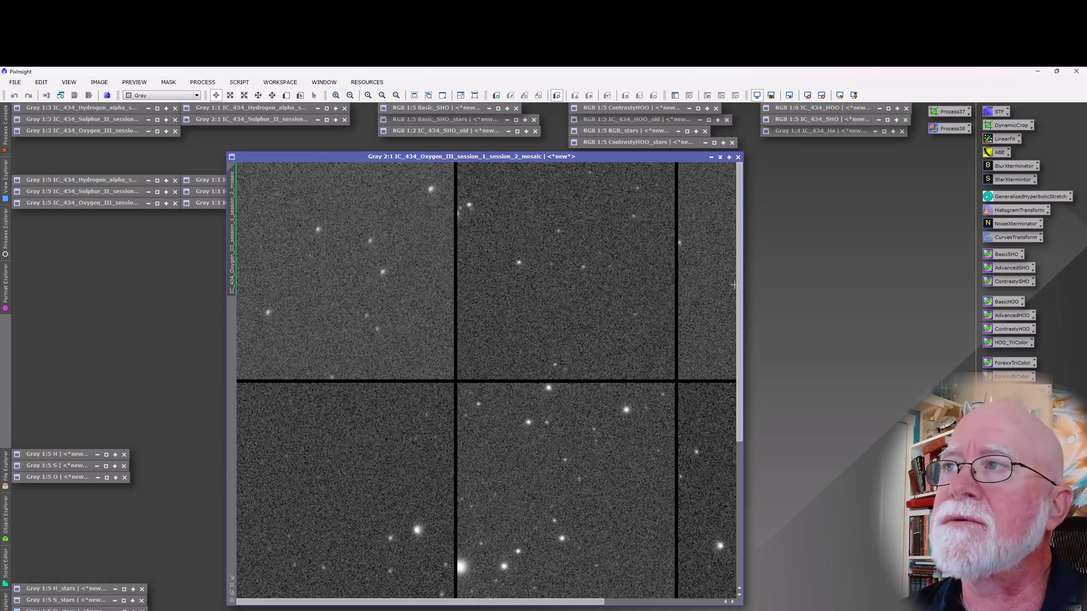
drag(738, 284, 725, 522)
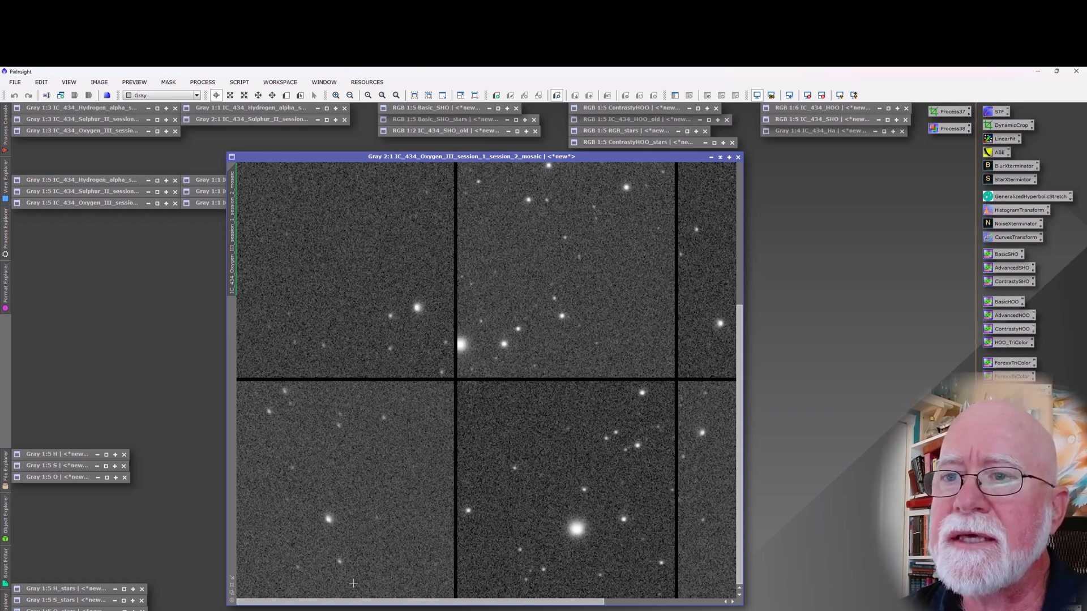
drag(347, 605, 464, 604)
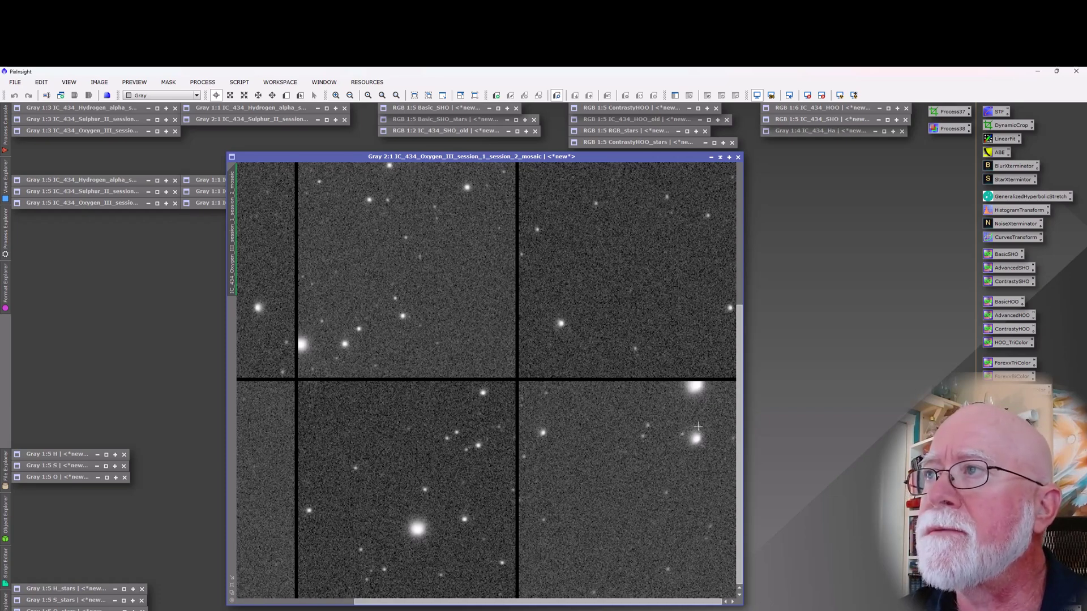
drag(739, 471, 750, 254)
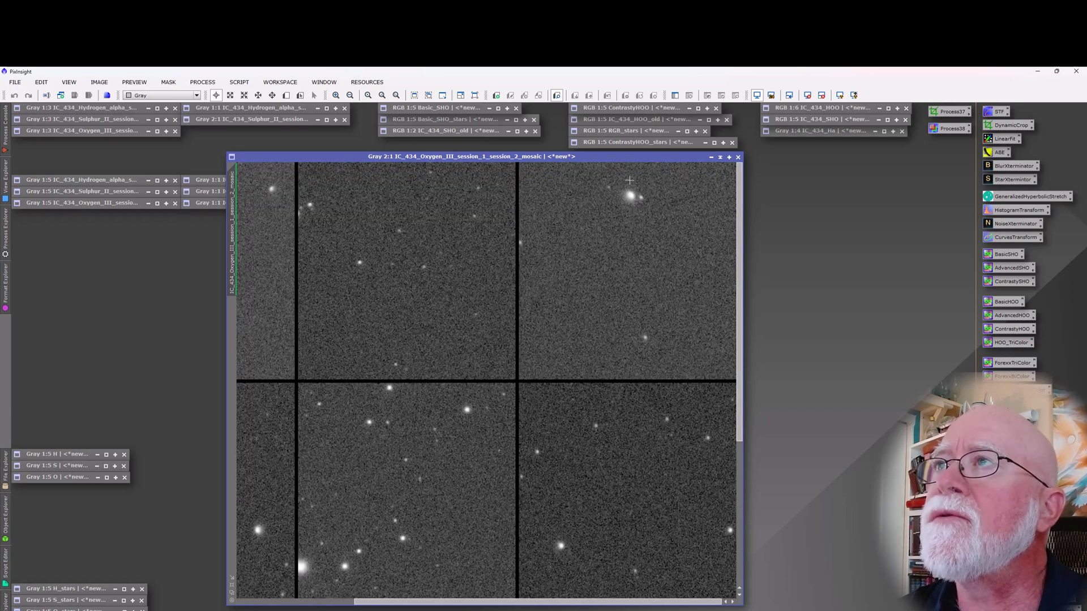
drag(610, 159, 397, 161)
double_click(293, 110)
drag(359, 181, 610, 164)
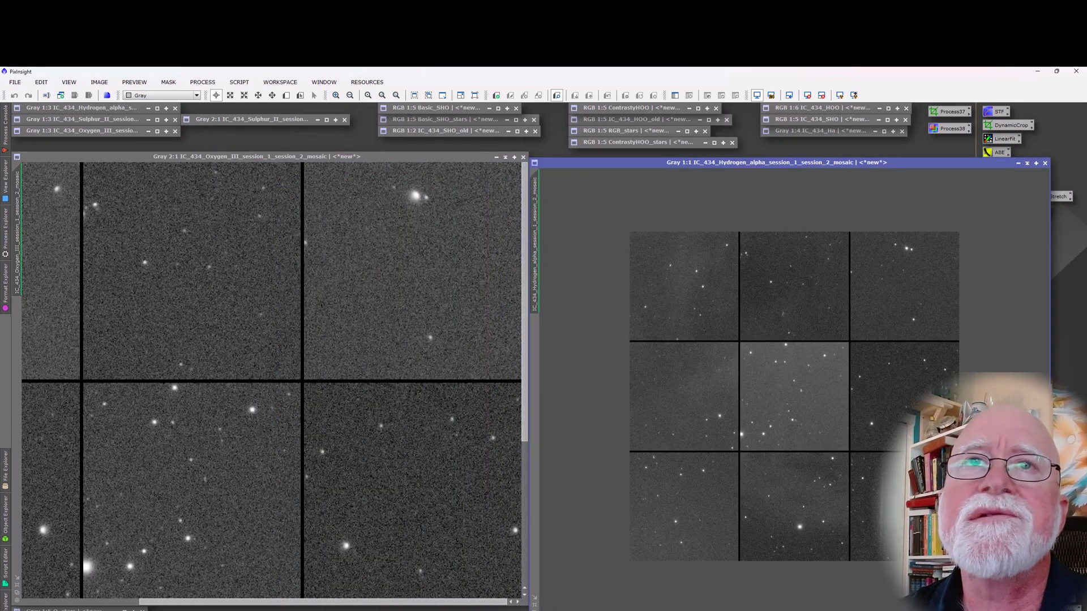
drag(17, 237, 534, 251)
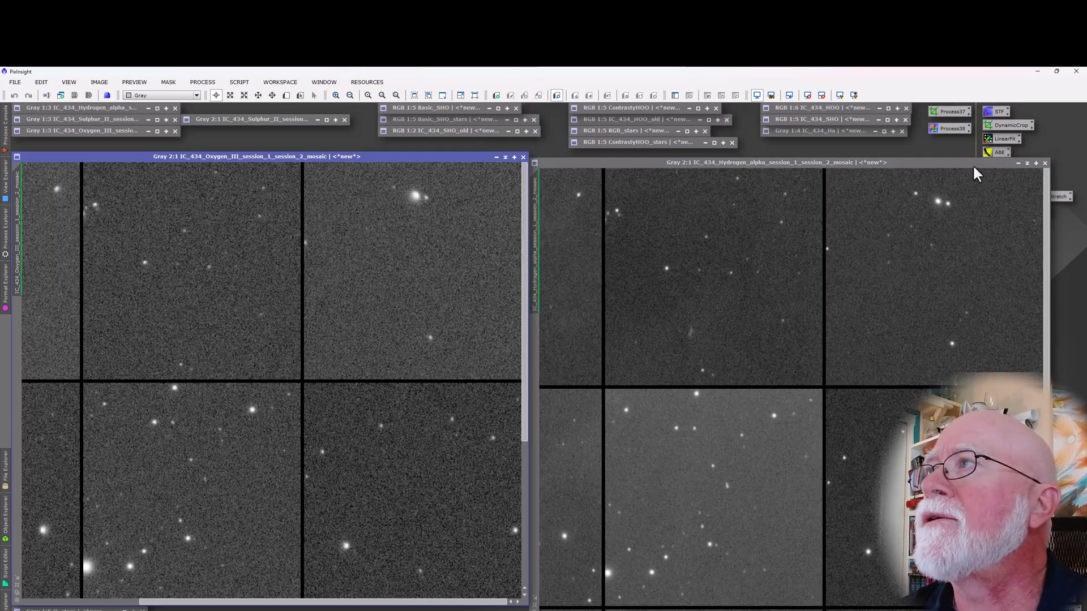
drag(974, 168, 447, 260)
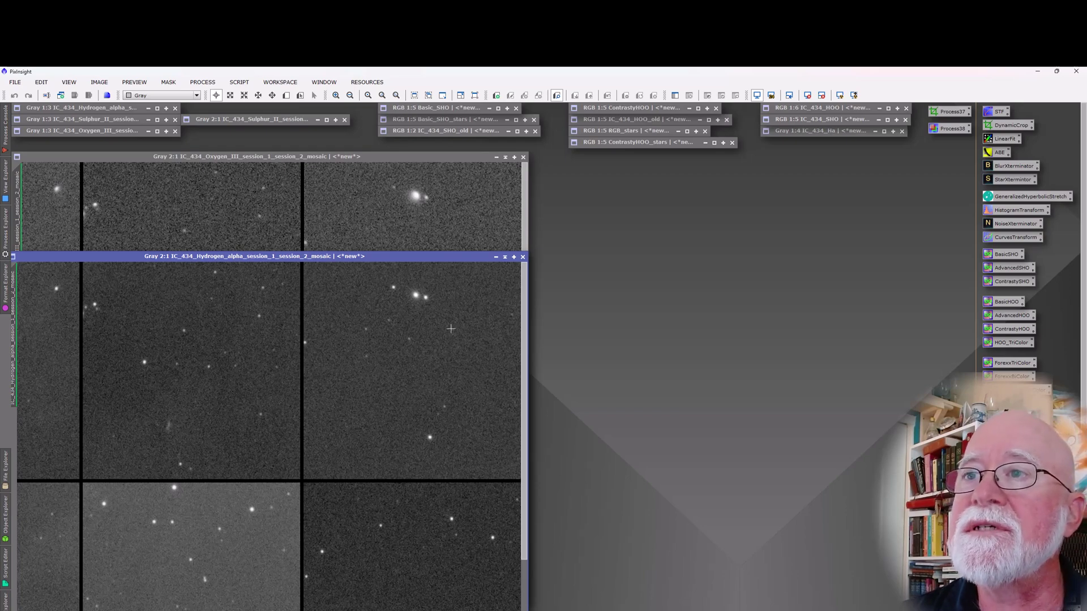
click(505, 257)
drag(427, 156, 861, 175)
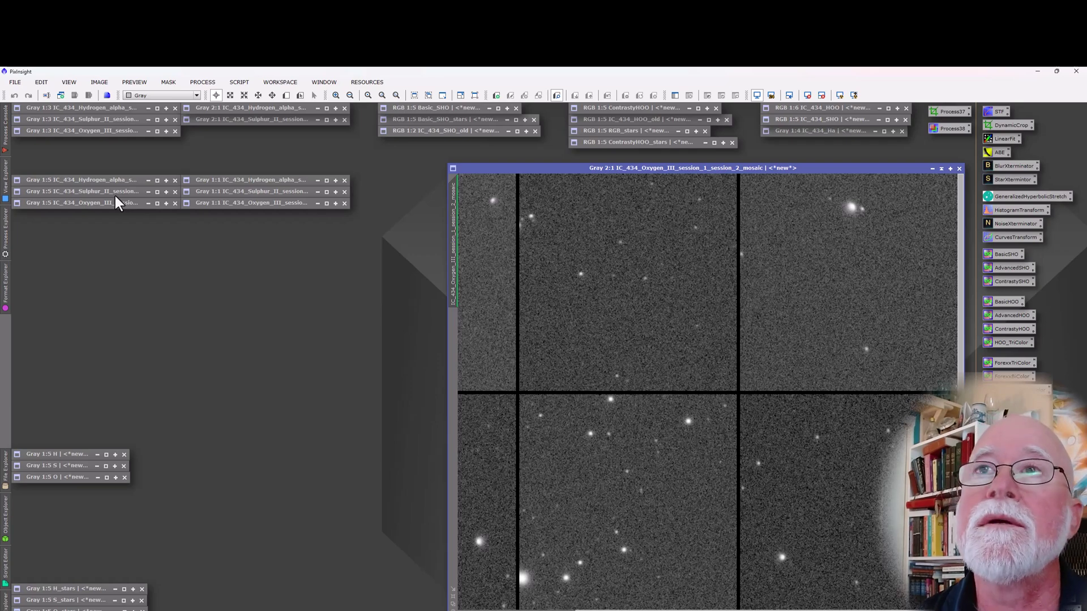
Step: Open and enlarge the BlurX Oxygen III mosaic beside the original, matching its magnification
double_click(235, 202)
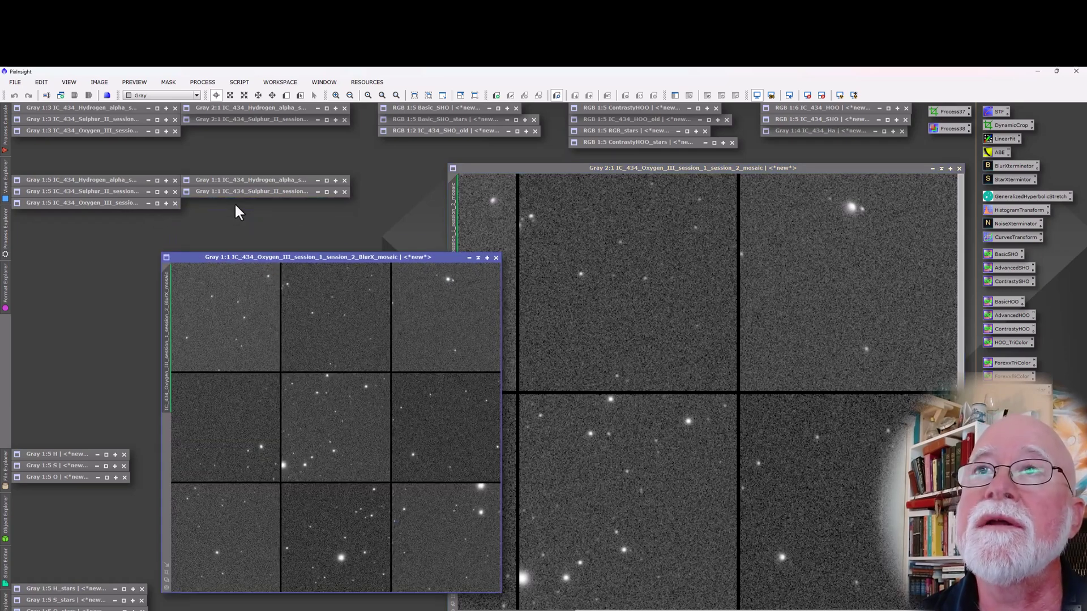
drag(380, 258, 280, 177)
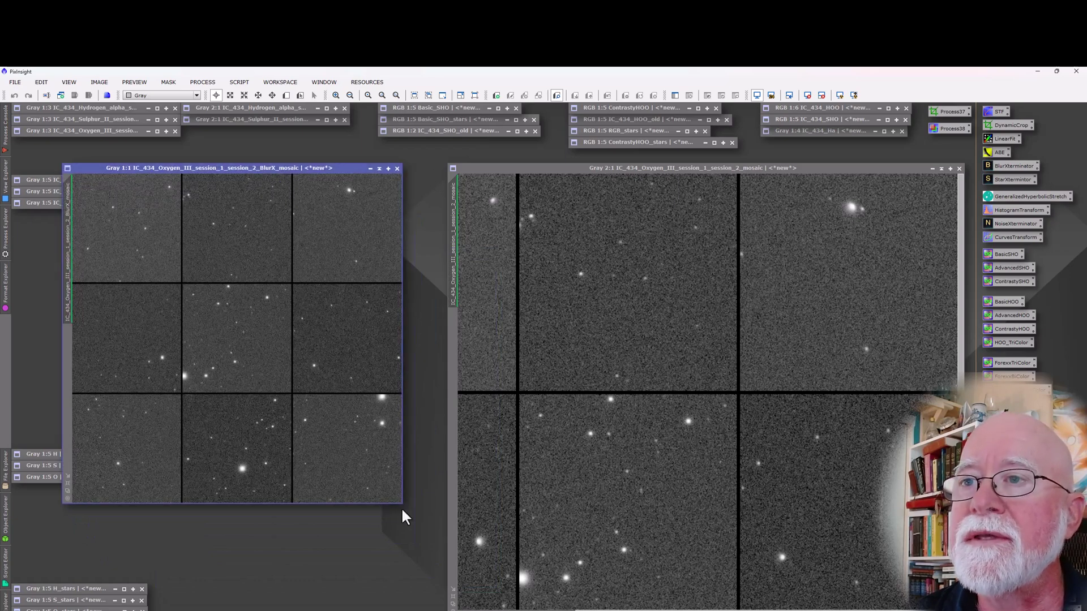
drag(398, 502, 509, 610)
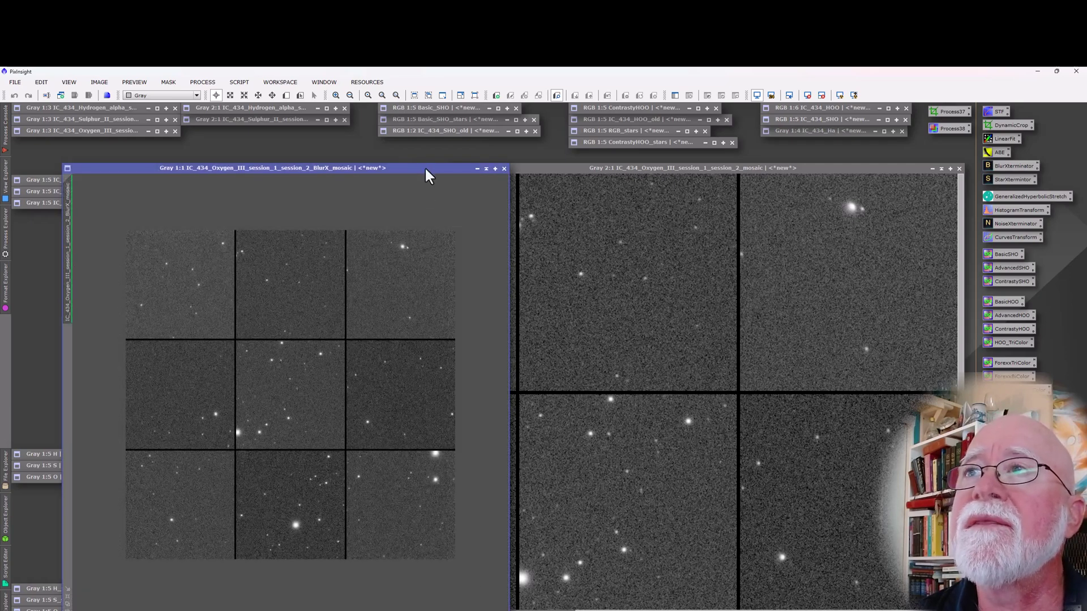
drag(425, 167, 367, 167)
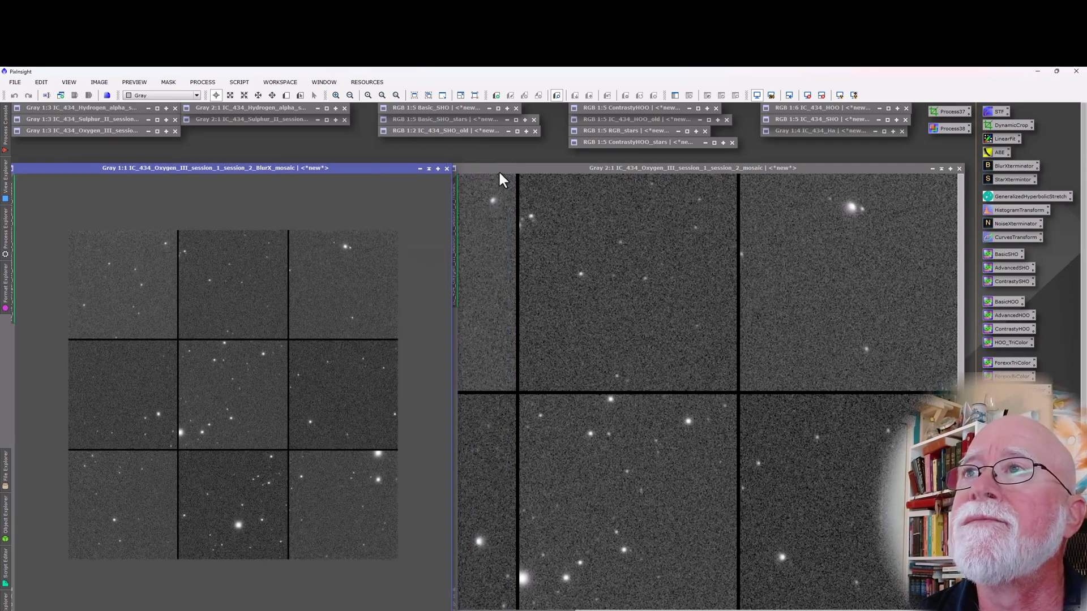
mouse_move(498, 169)
mouse_down()
mouse_move(511, 167)
mouse_move(499, 169)
mouse_up()
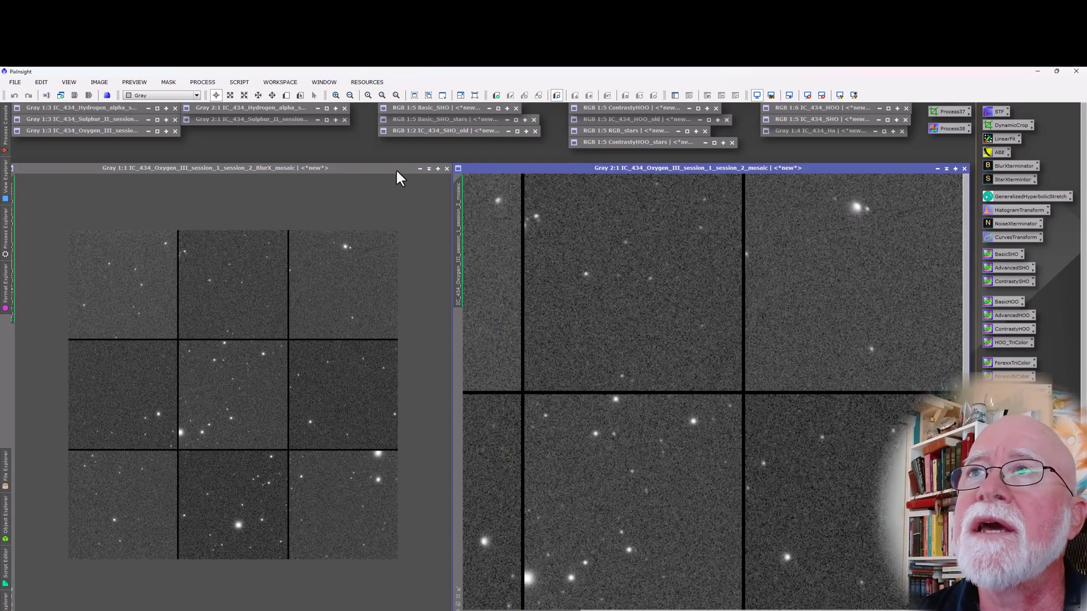
drag(396, 171, 396, 166)
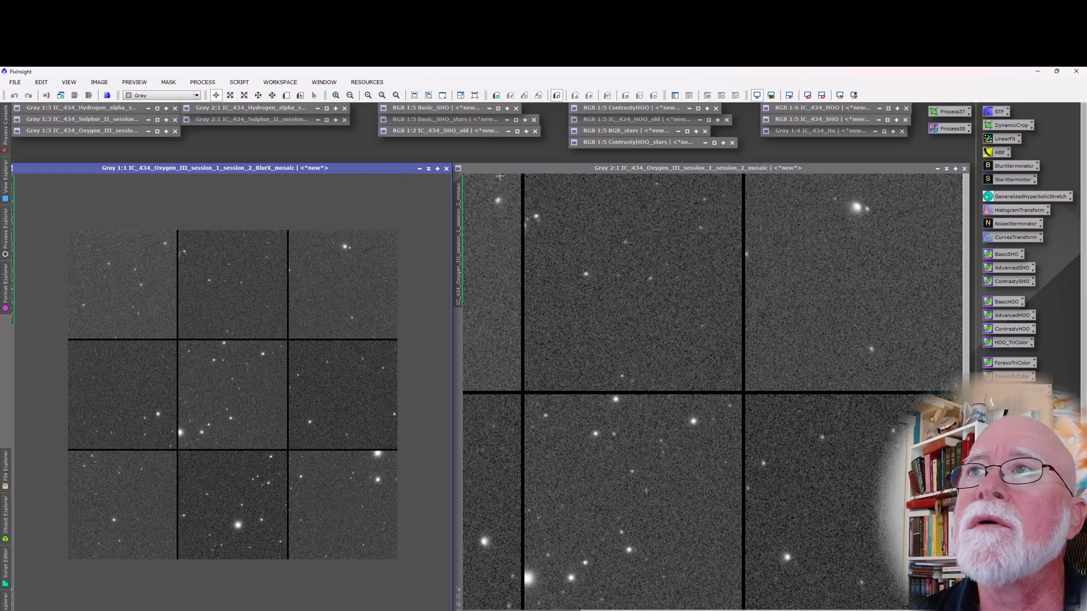
drag(501, 169, 505, 169)
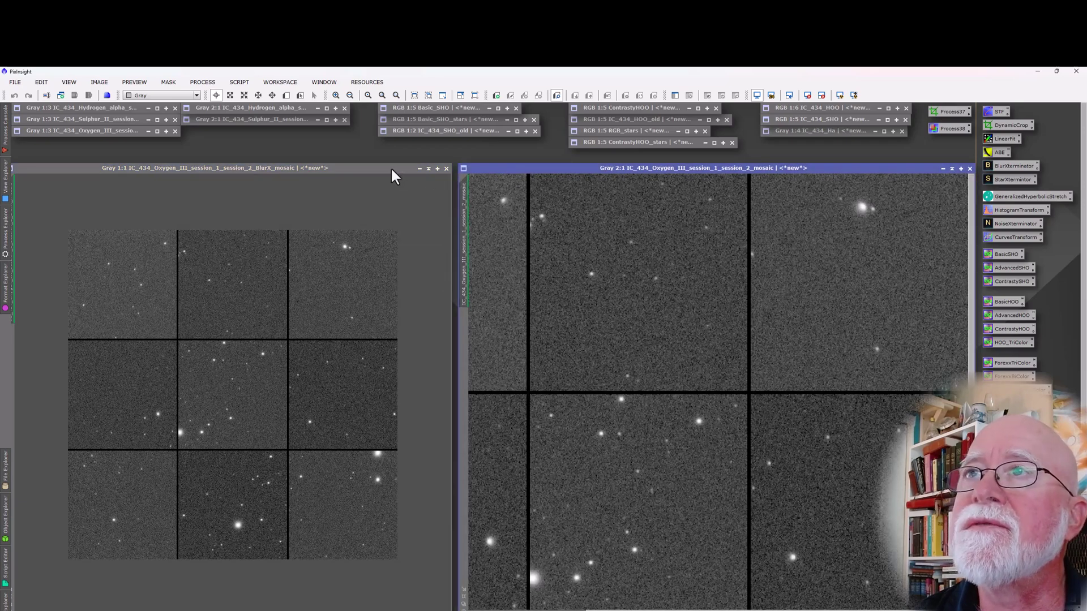
drag(392, 170, 399, 169)
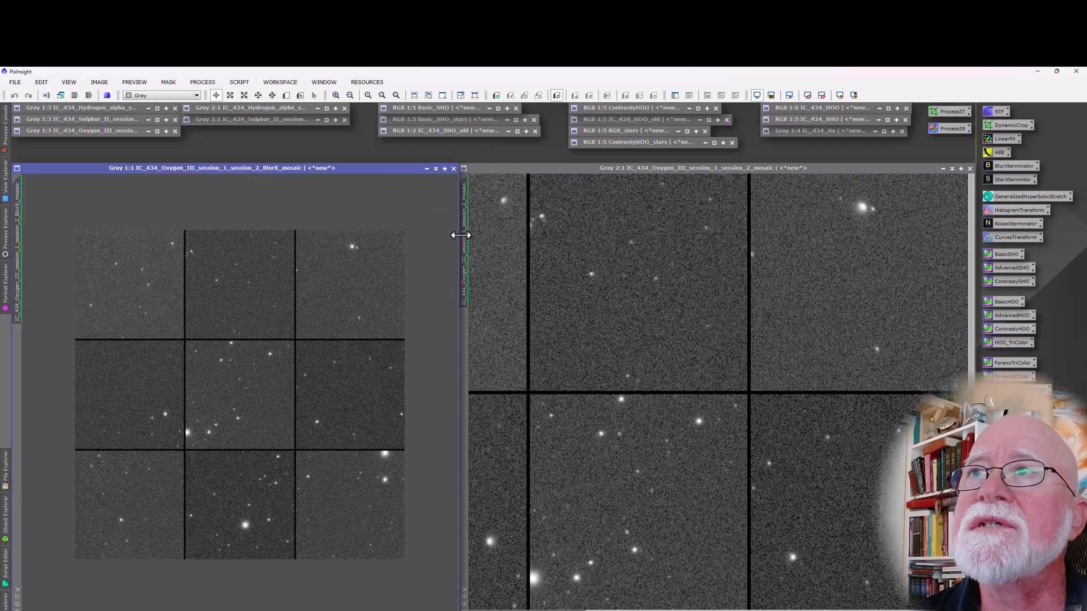
drag(465, 235, 18, 262)
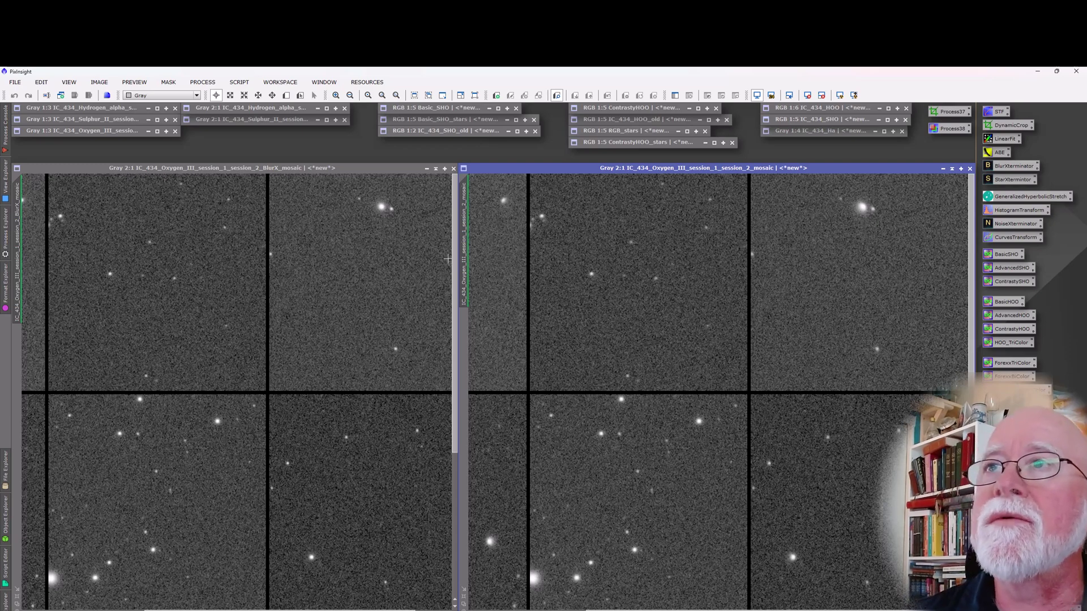
Step: Activate the BlurX mosaic and scroll it to match the original's region for comparison
click(444, 278)
scroll(438, 329, down, 4)
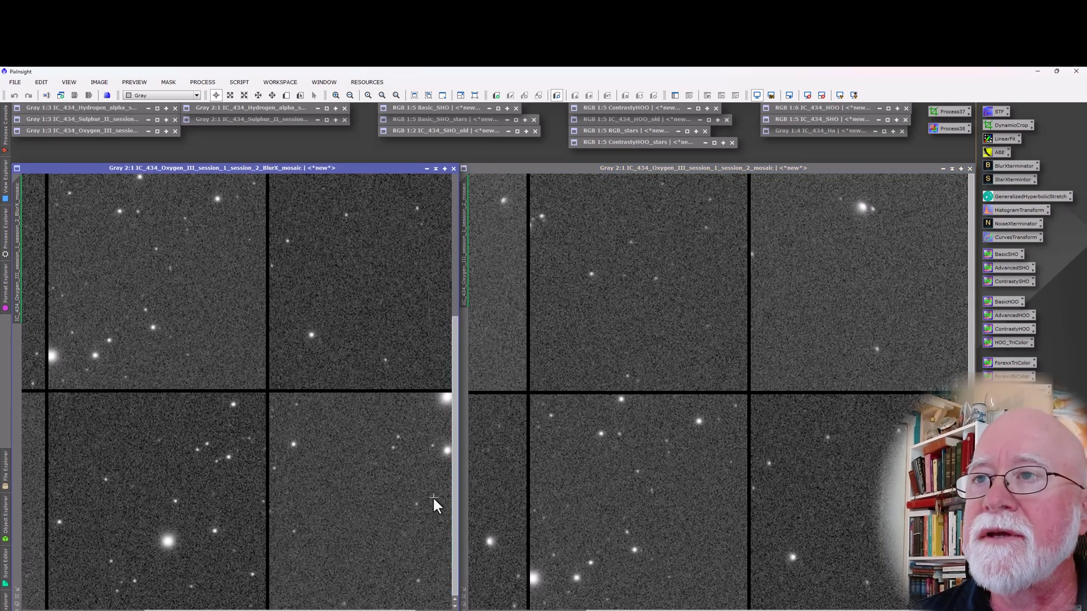
drag(421, 607, 444, 607)
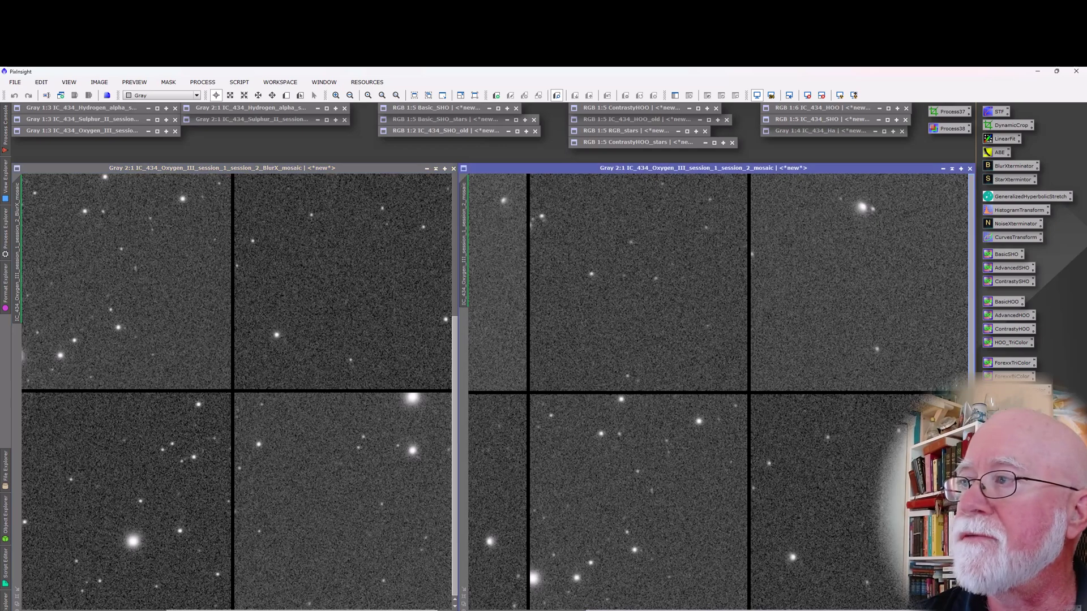
scroll(718, 391, down, 5)
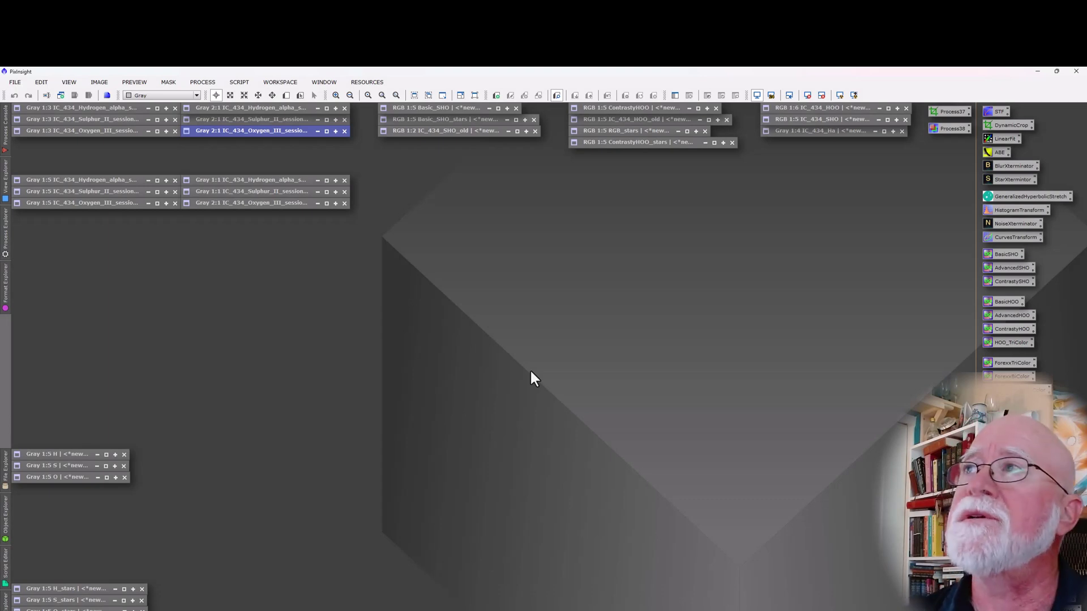
Step: Open the iconized IC_434_Ha image maximised and zoom into the Horsehead Nebula
click(821, 133)
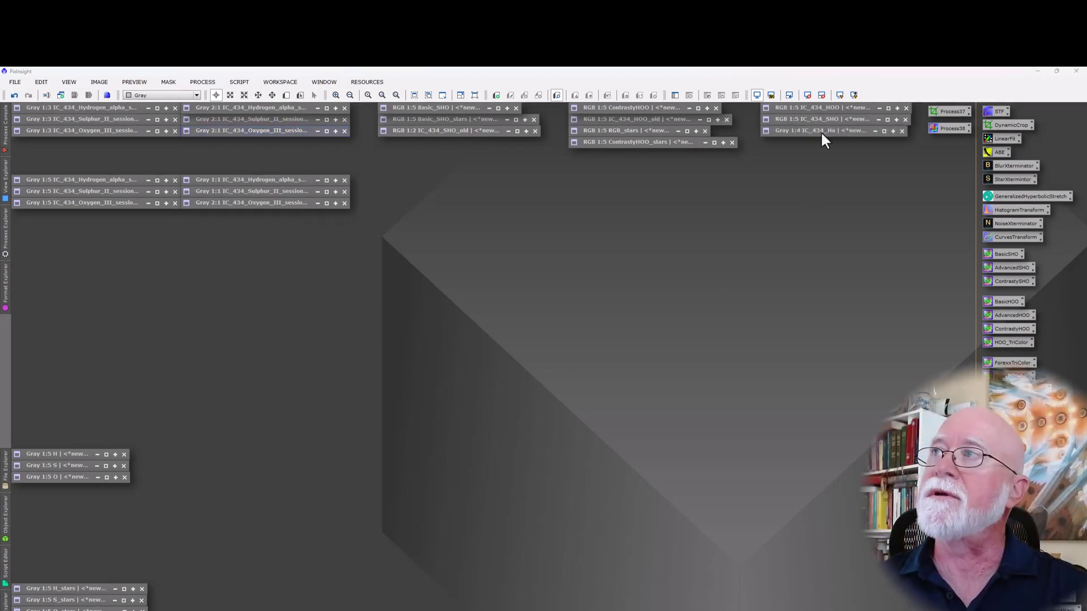
click(821, 133)
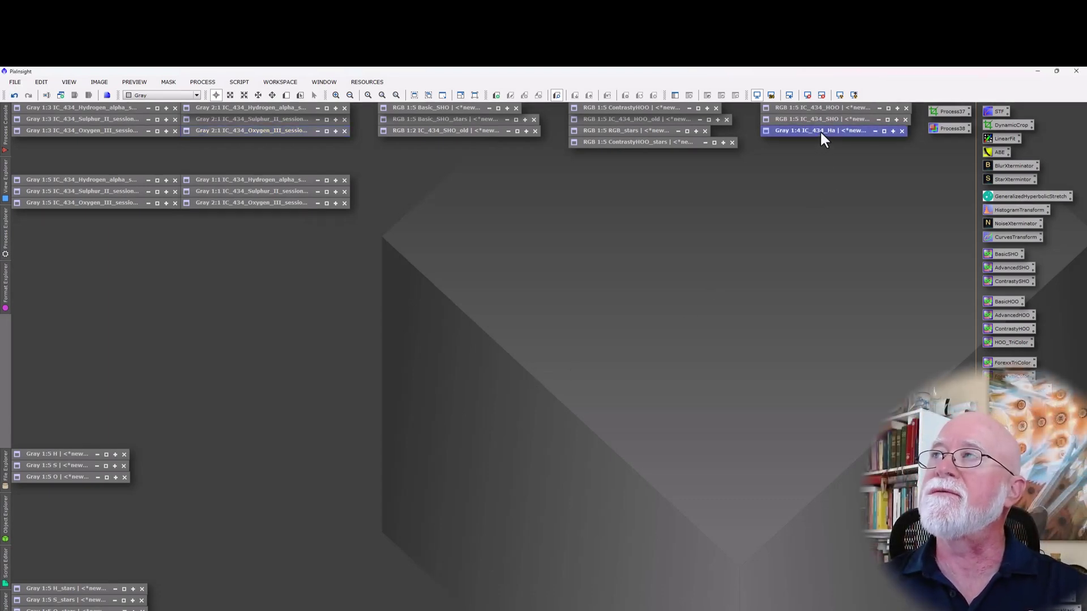
double_click(821, 134)
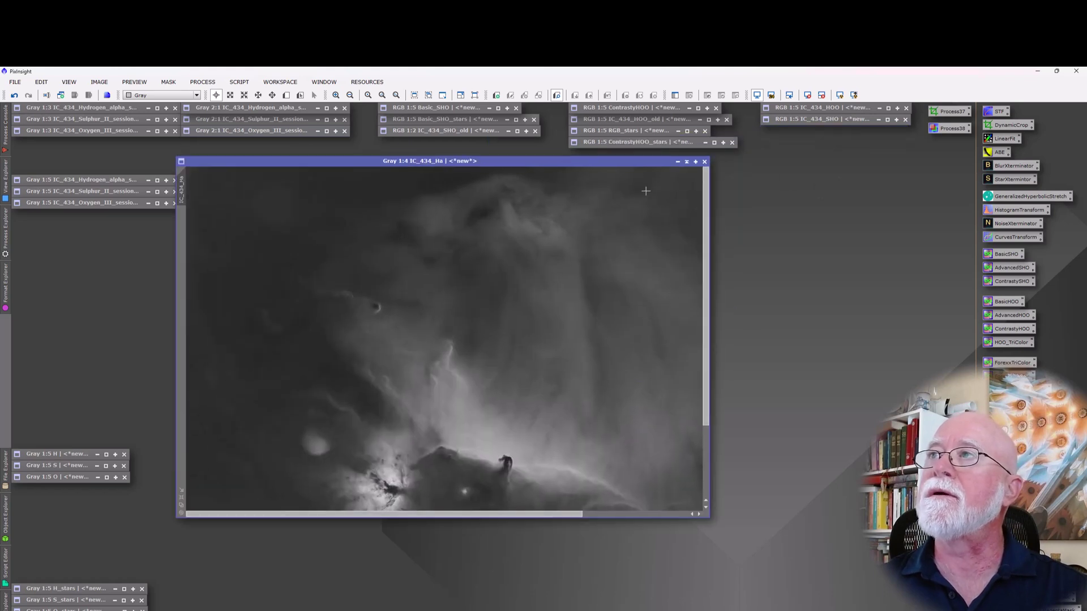
drag(613, 162, 534, 148)
click(617, 148)
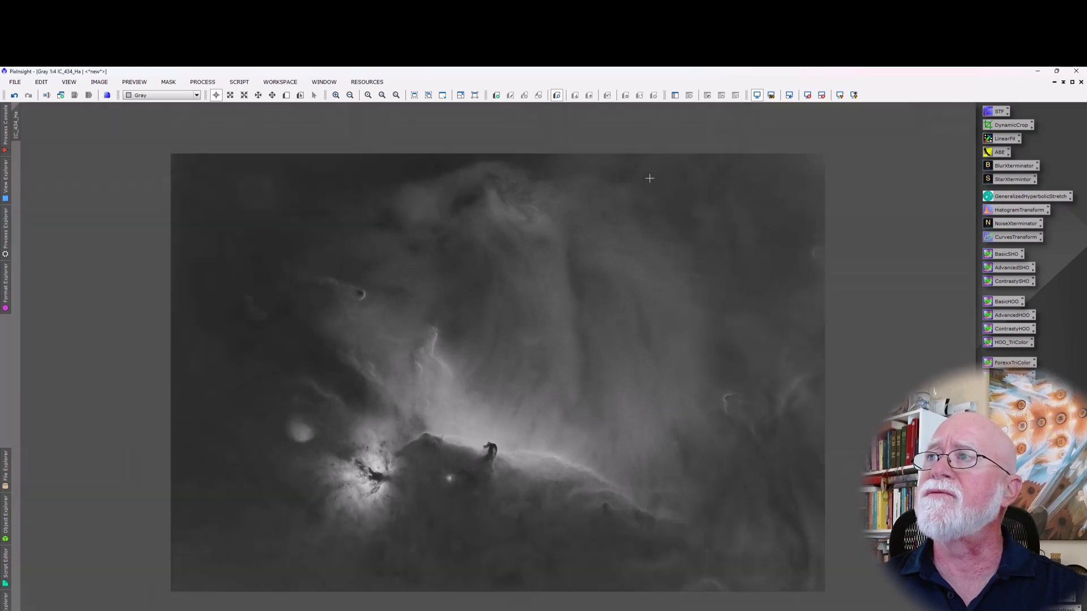
scroll(680, 273, up, 1)
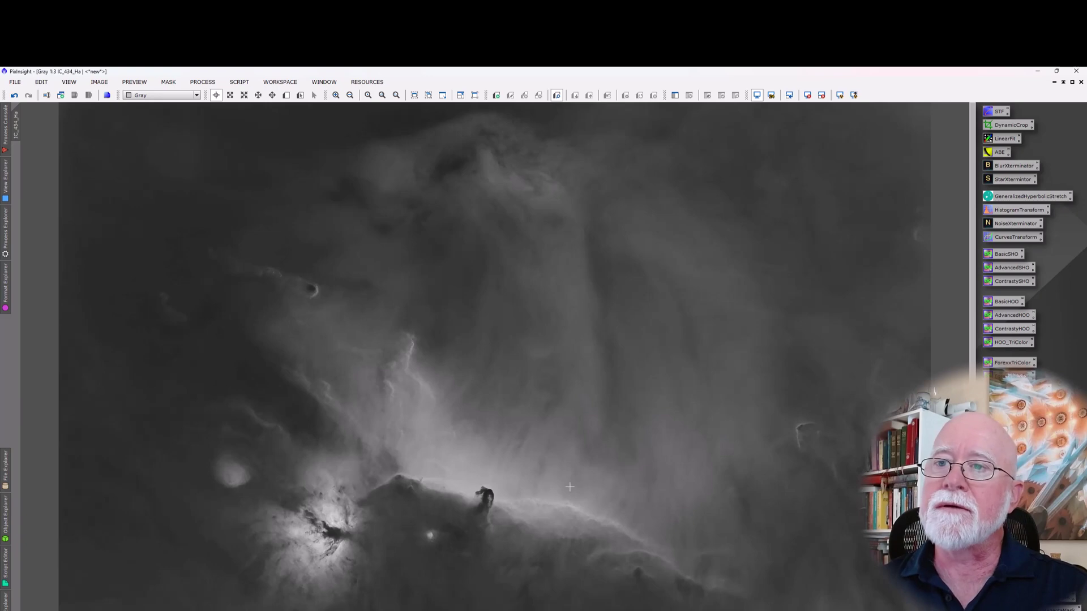
scroll(567, 511, up, 3)
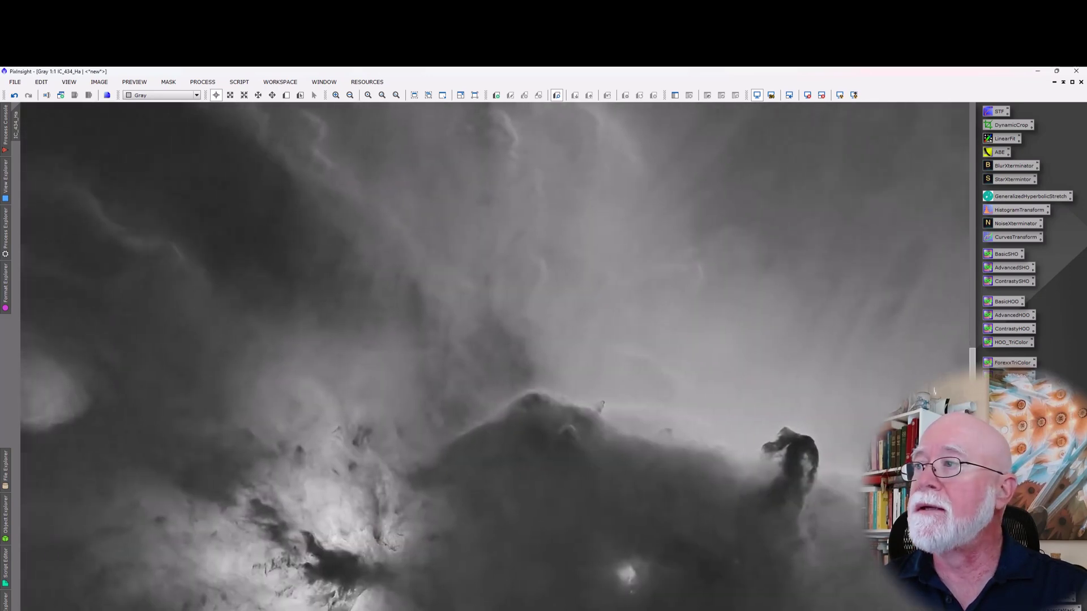
drag(972, 360, 973, 226)
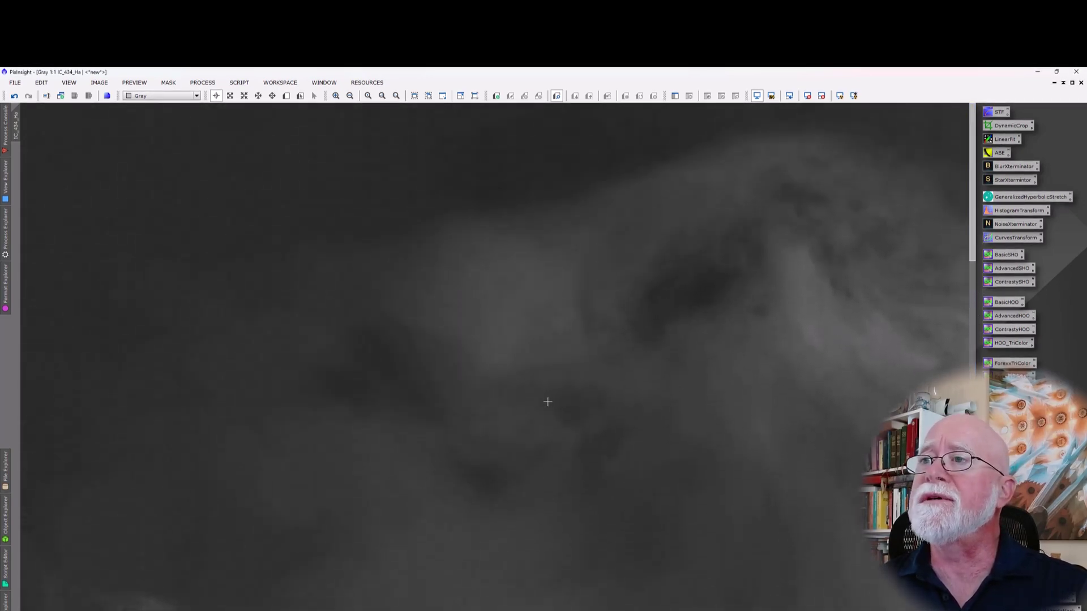
scroll(547, 401, up, 1)
scroll(526, 388, down, 4)
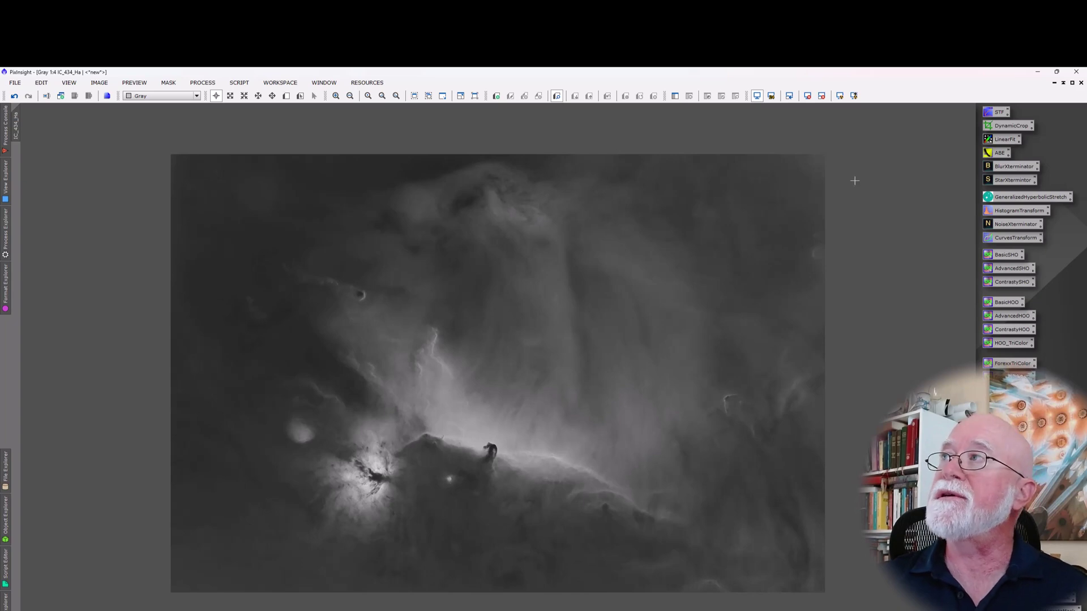
Step: Iconize the Ha image, then open IC_434_HOO maximised and zoomed into the Horsehead
click(1072, 84)
click(608, 149)
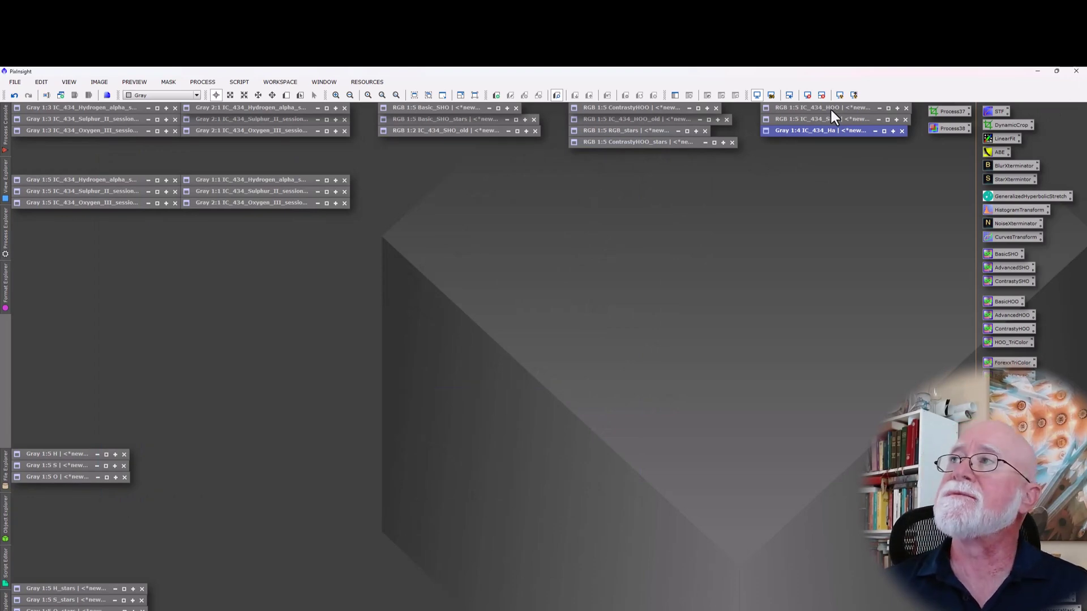
double_click(826, 108)
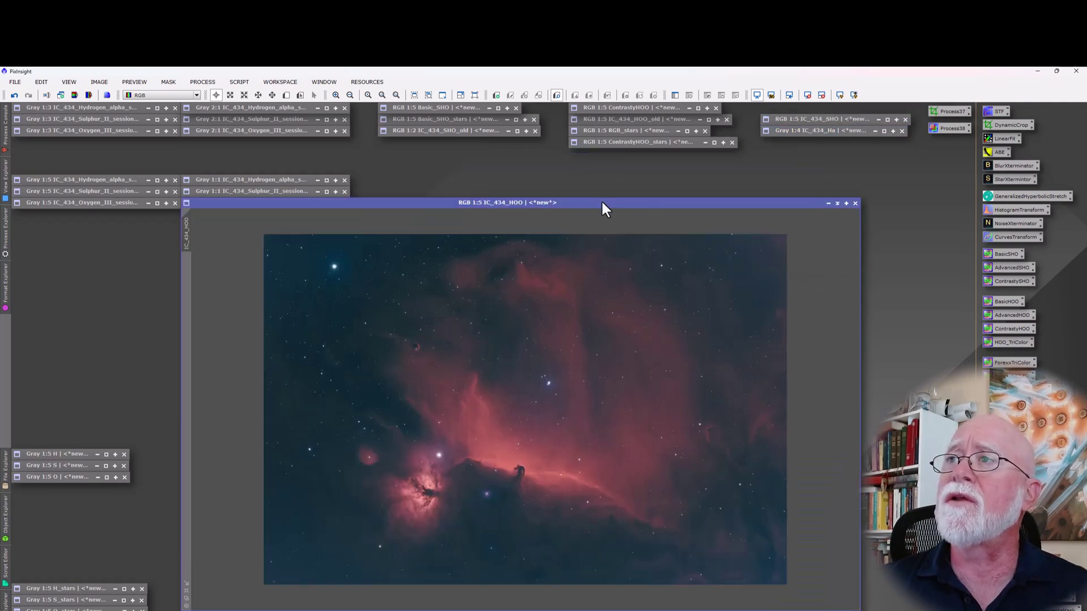
drag(603, 202, 542, 142)
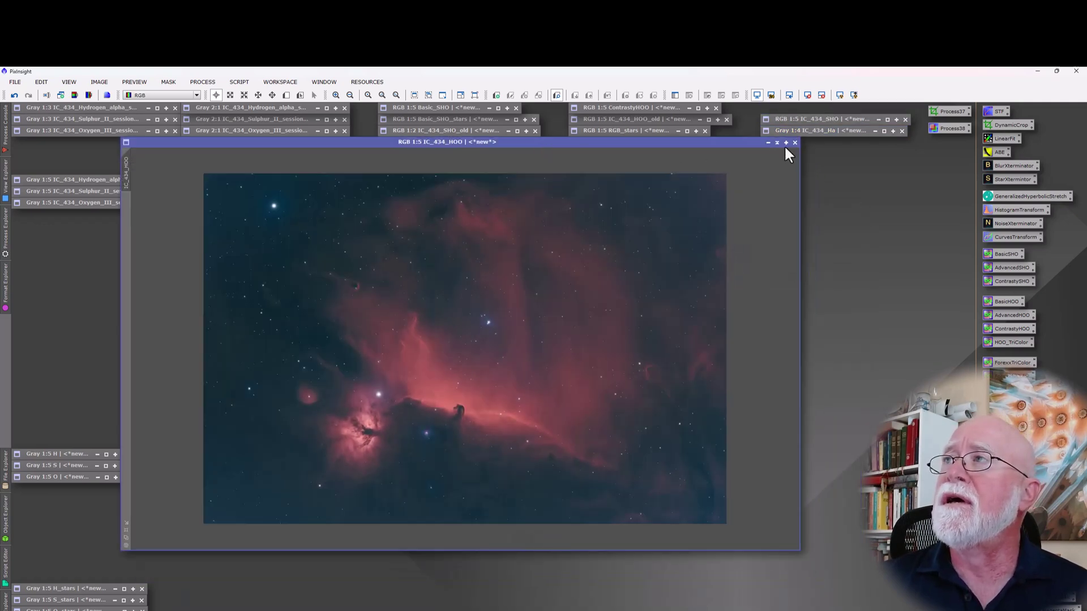
click(786, 142)
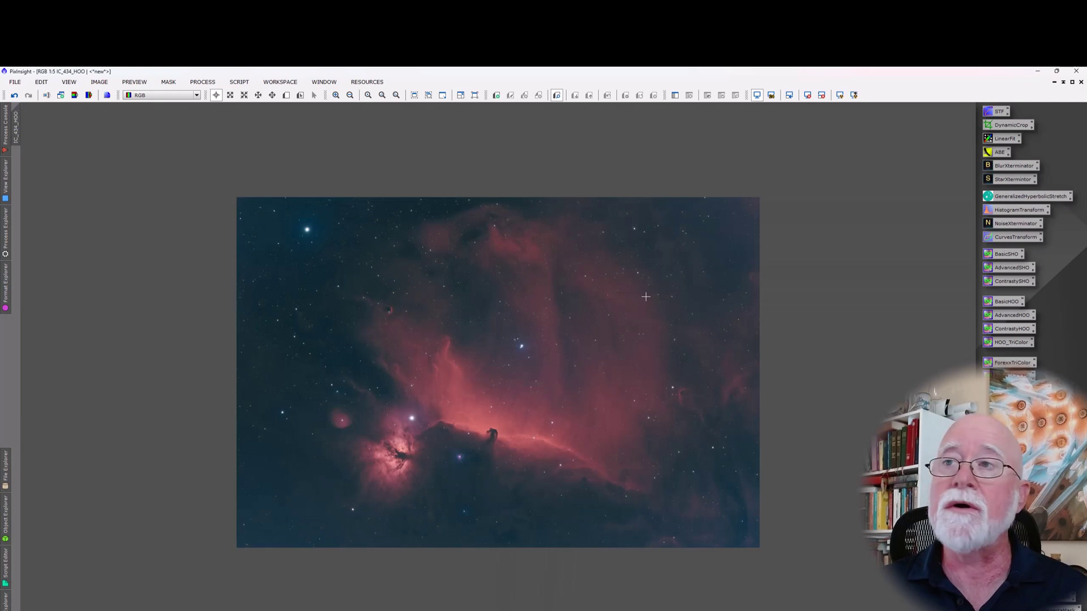
scroll(625, 320, up, 2)
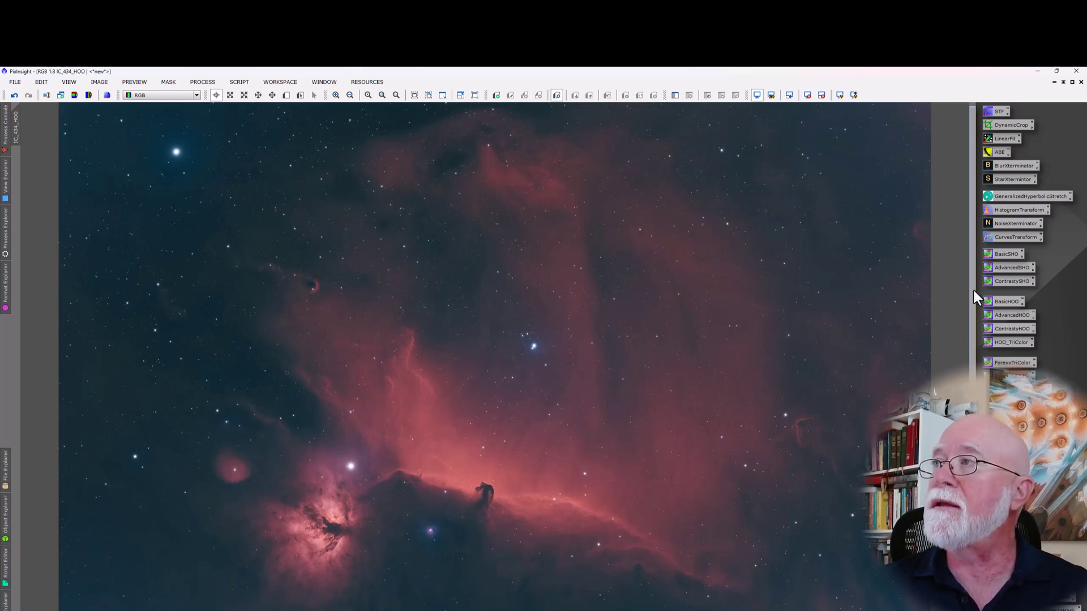
drag(972, 290, 969, 362)
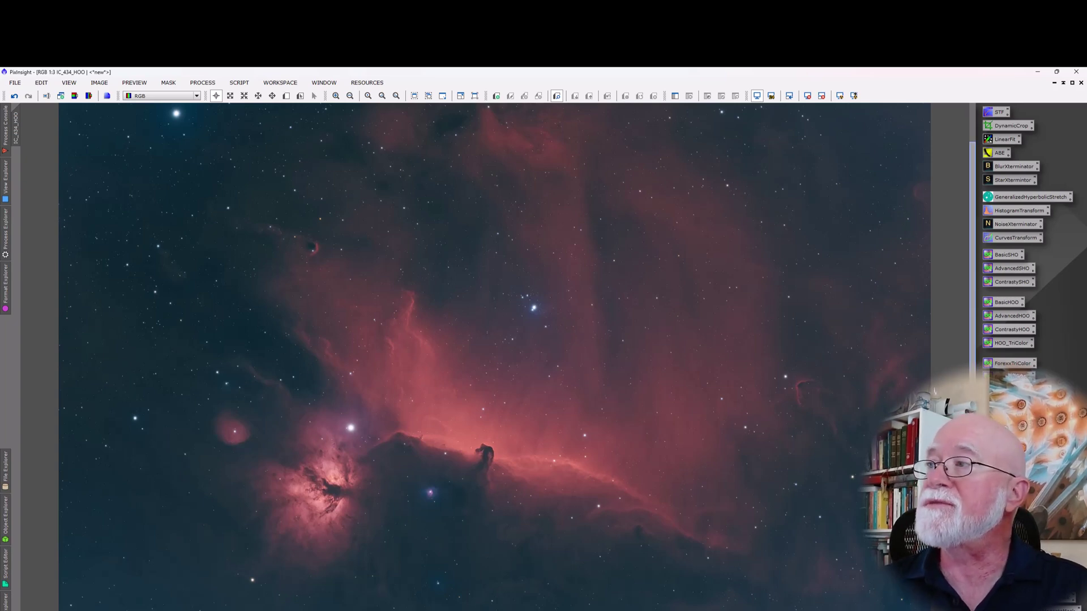
scroll(740, 433, up, 2)
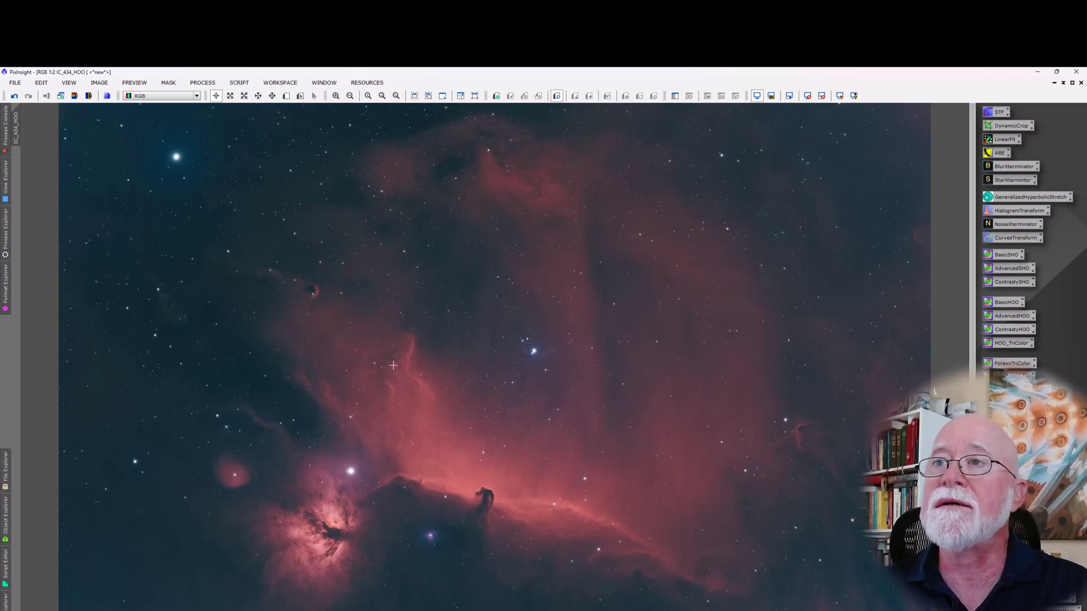
scroll(393, 365, up, 3)
scroll(550, 221, up, 1)
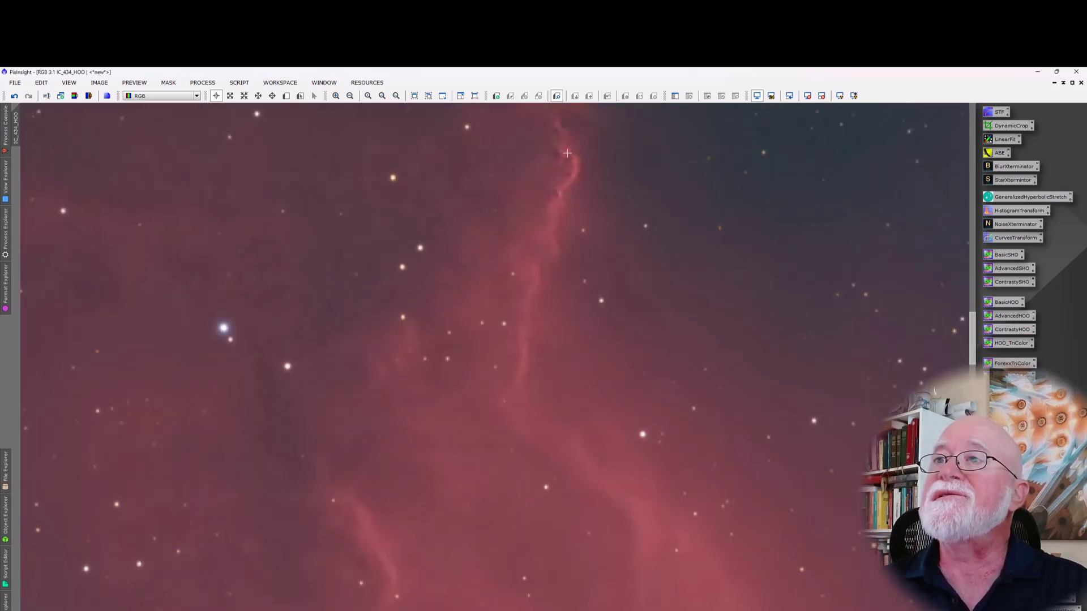
scroll(508, 363, down, 1)
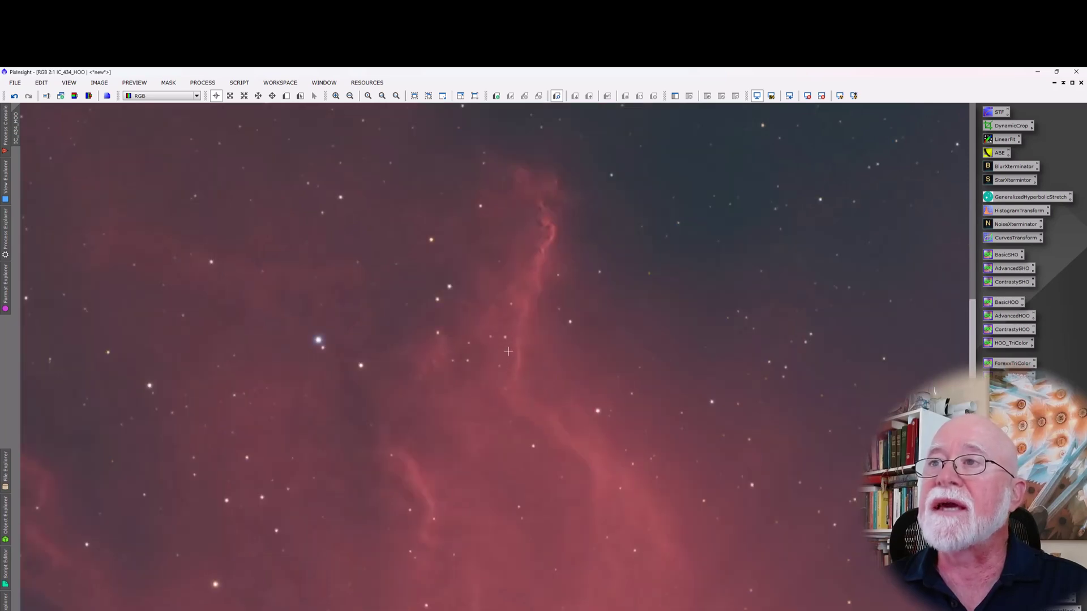
scroll(508, 351, down, 1)
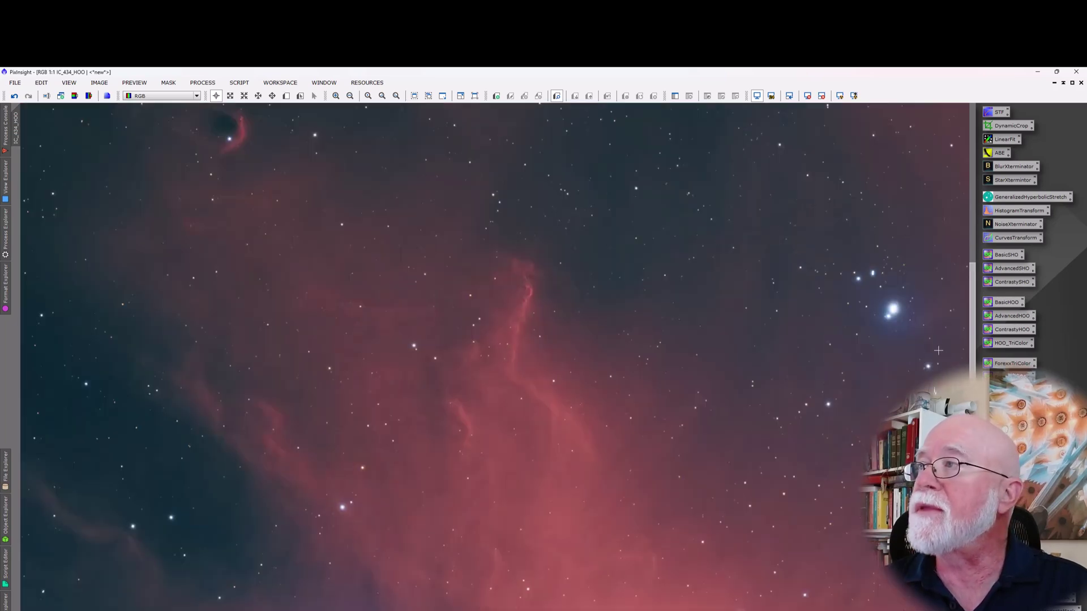
drag(971, 348, 971, 386)
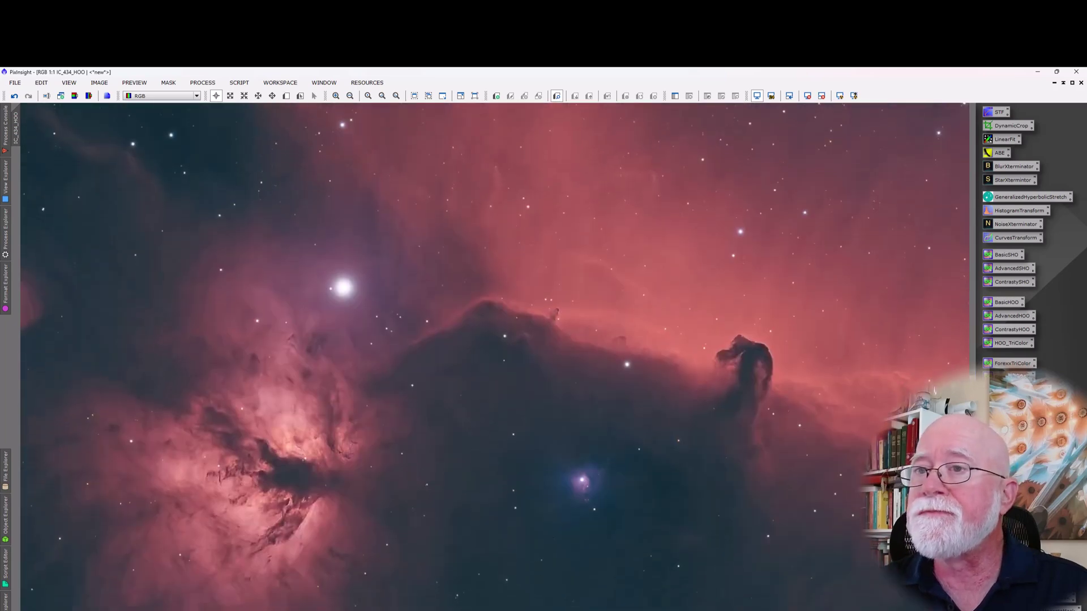
scroll(495, 357, right, 5)
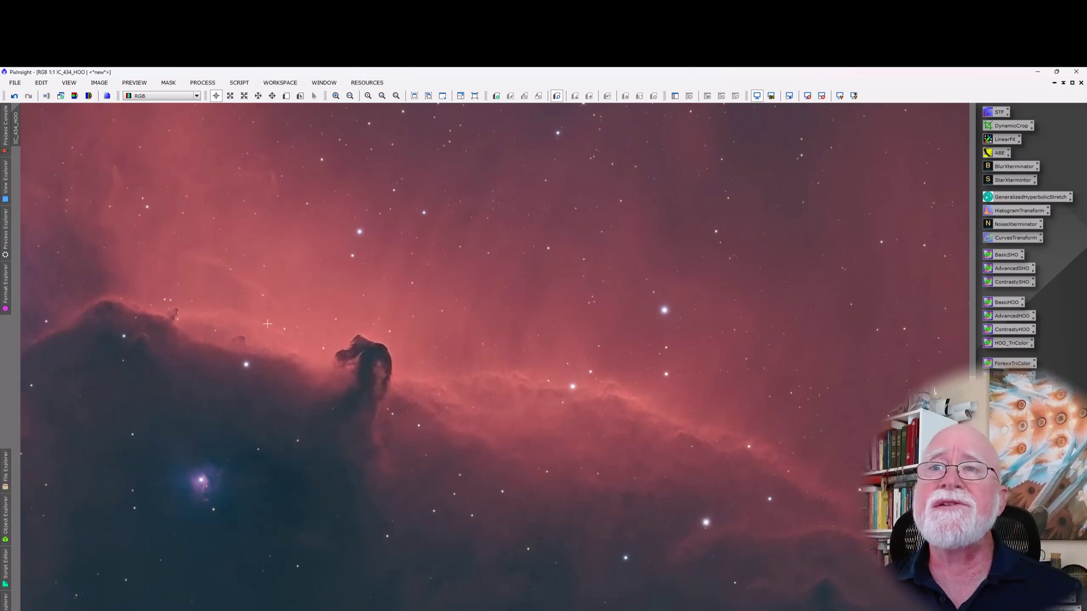
scroll(483, 337, up, 1)
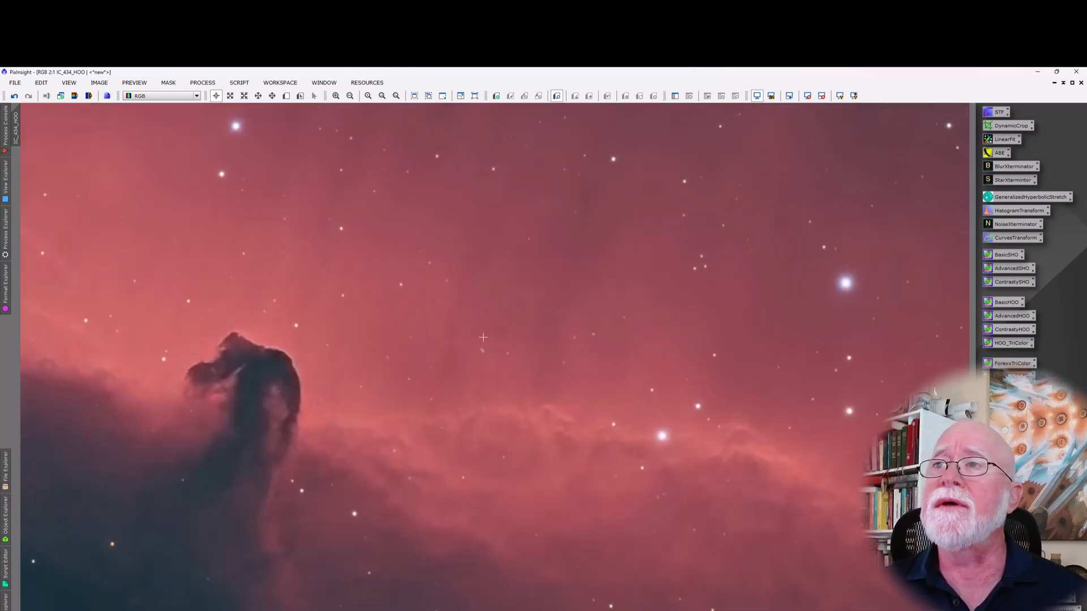
scroll(483, 337, down, 4)
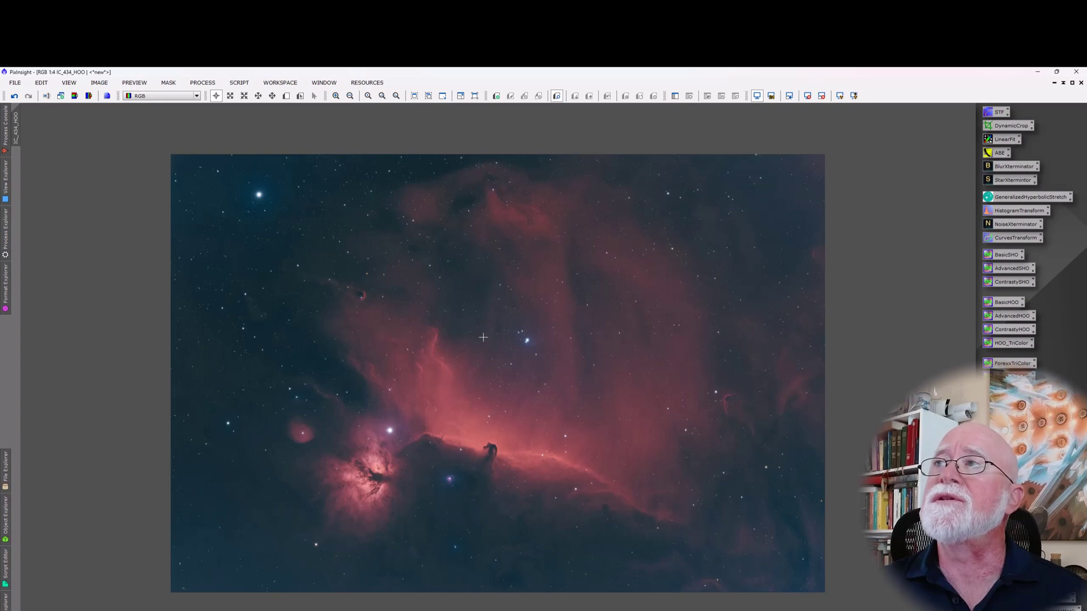
Step: Iconize the HOO image, then open IC_434_SHO maximised and zoom in and out to inspect it
click(1072, 83)
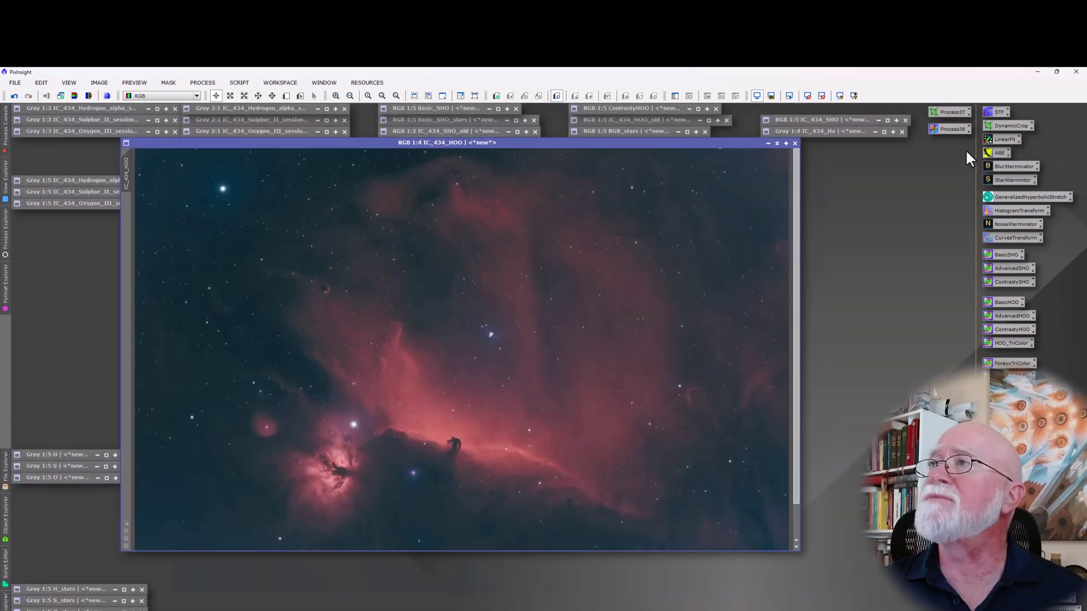
click(777, 144)
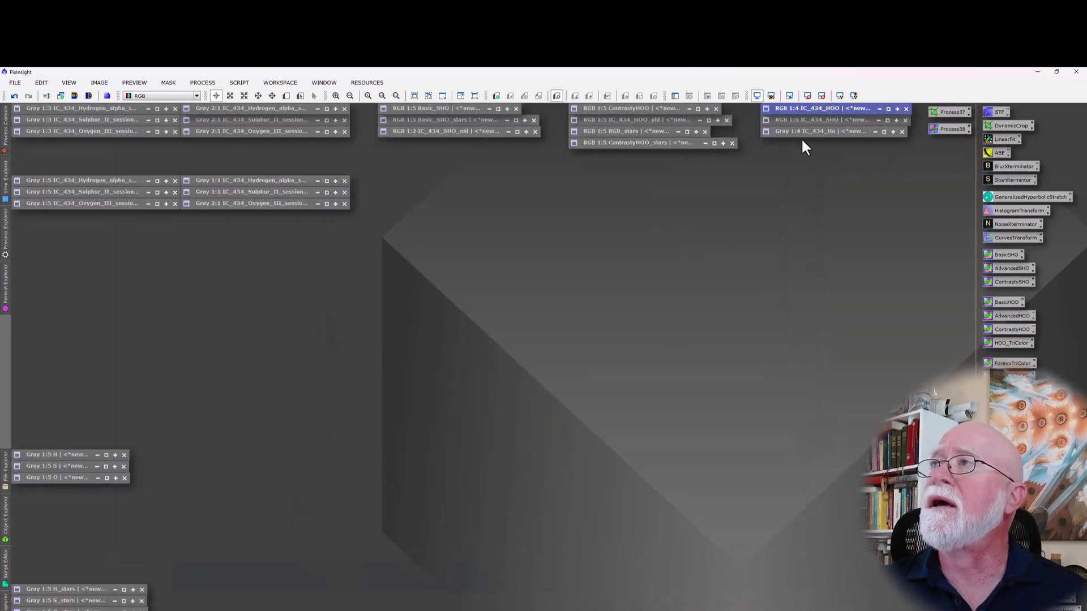
double_click(830, 121)
drag(601, 203, 626, 169)
click(736, 170)
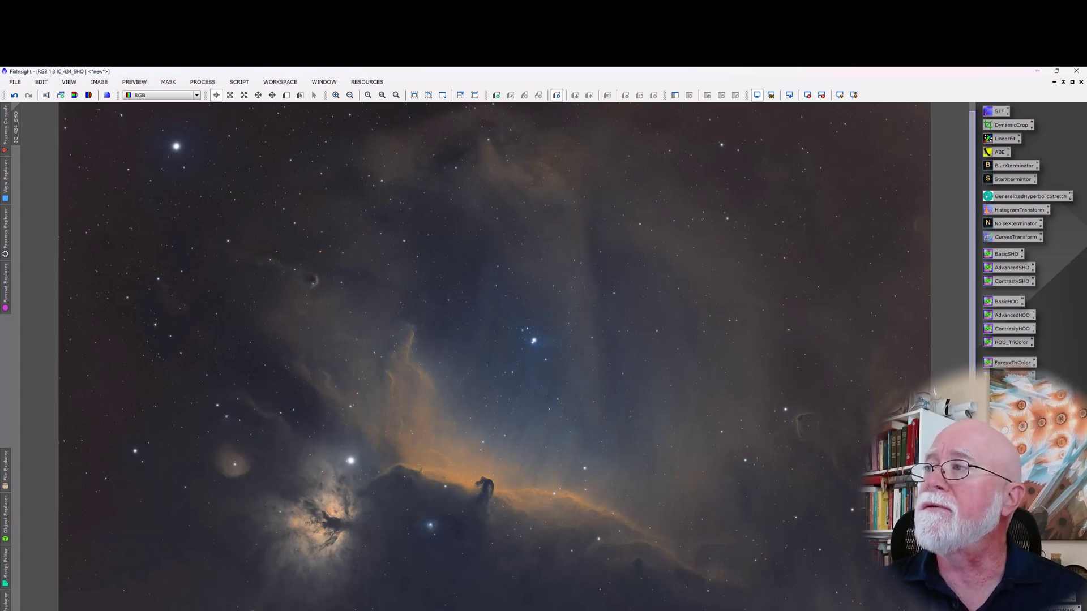
scroll(807, 384, up, 1)
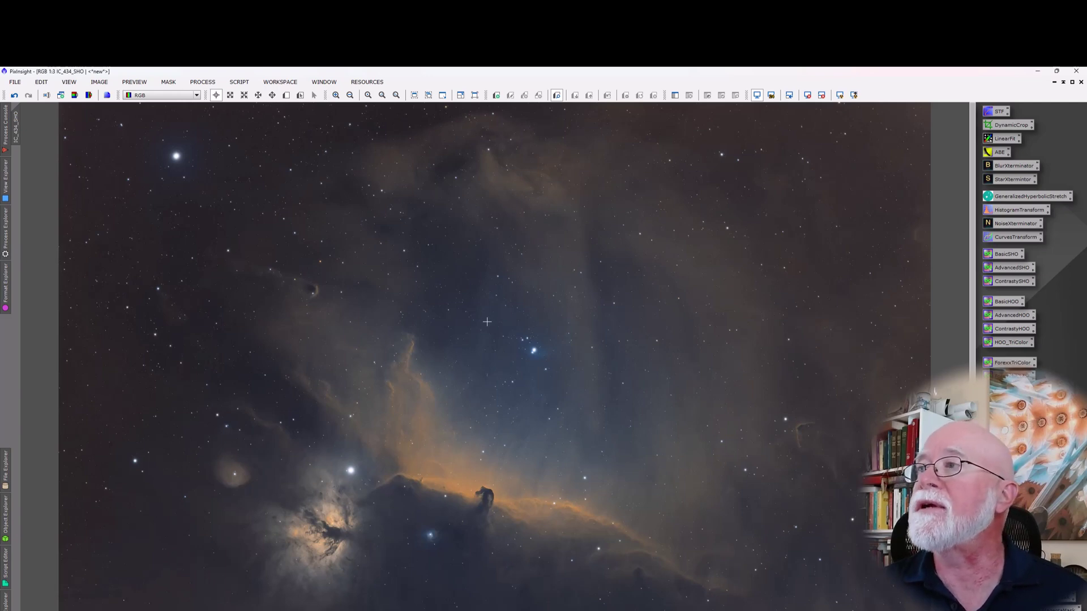
scroll(487, 325, up, 2)
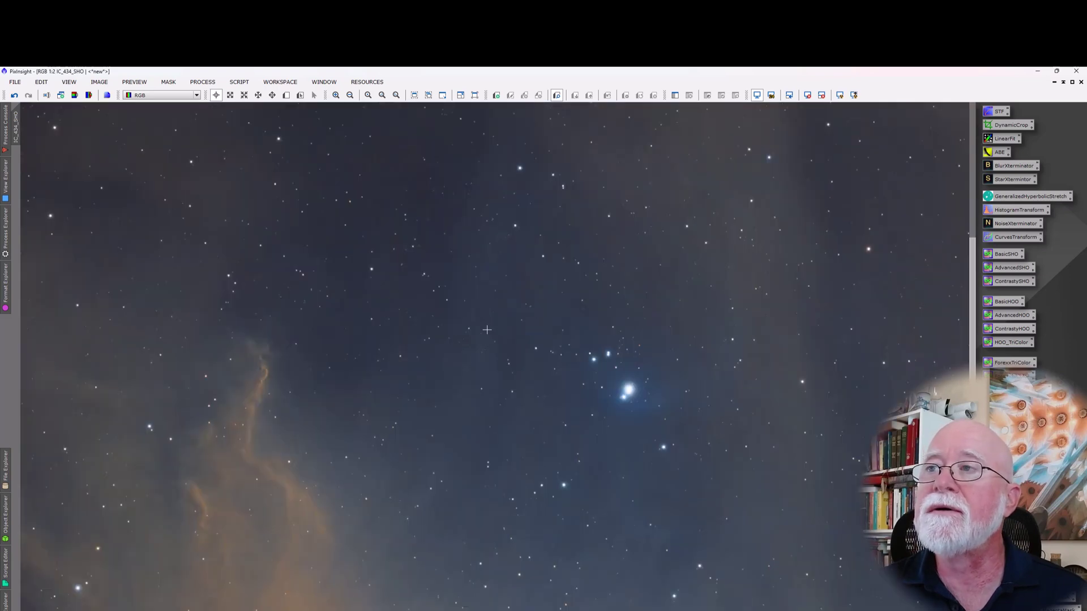
scroll(486, 329, down, 2)
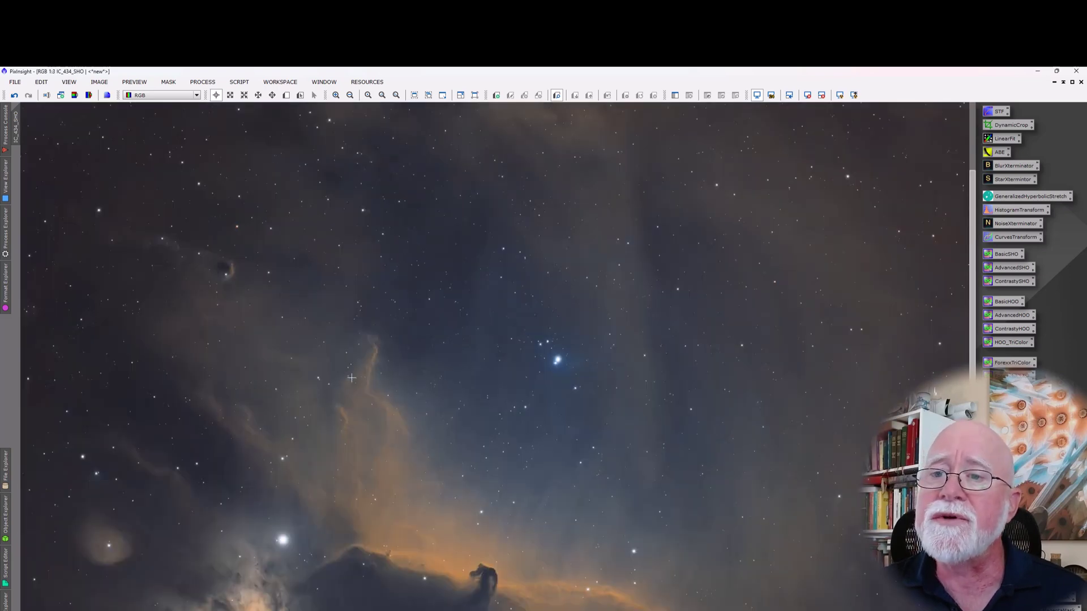
scroll(352, 377, down, 1)
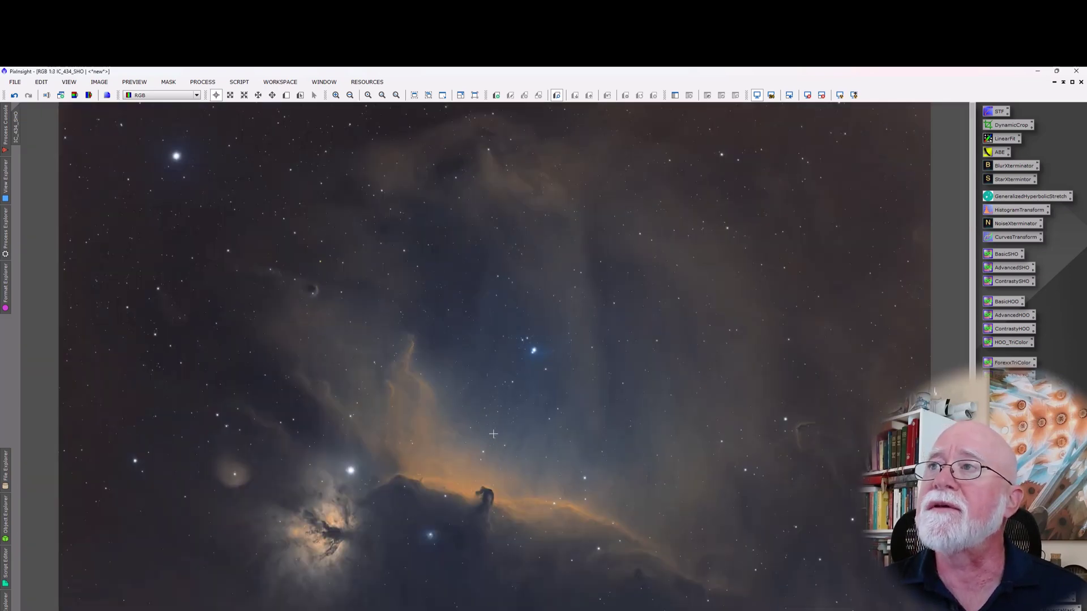